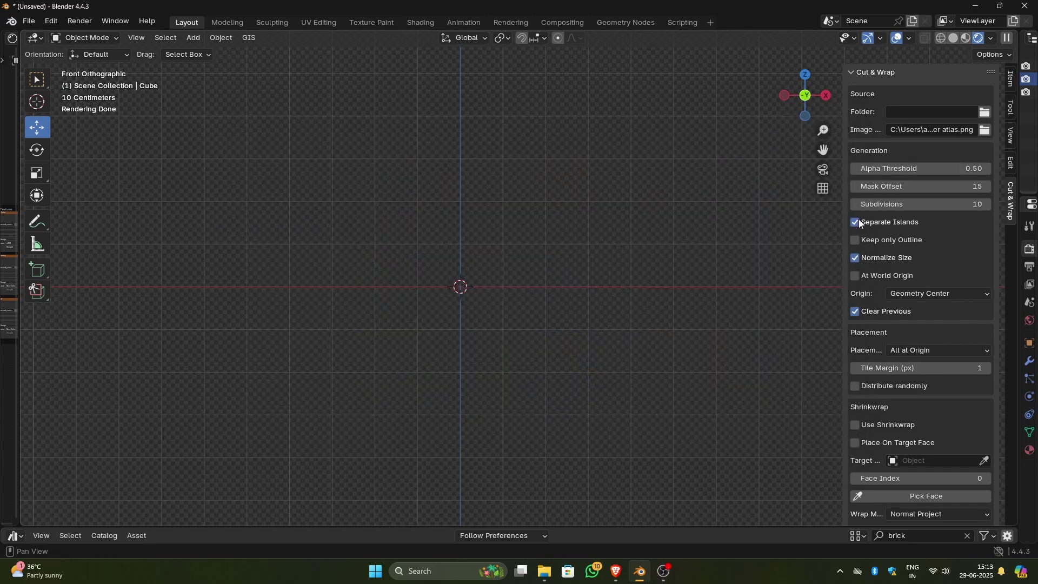
Step: Set the cutout placement to Next to Each Other
left_click_drag(964, 187, 1028, 272)
left_click(913, 185)
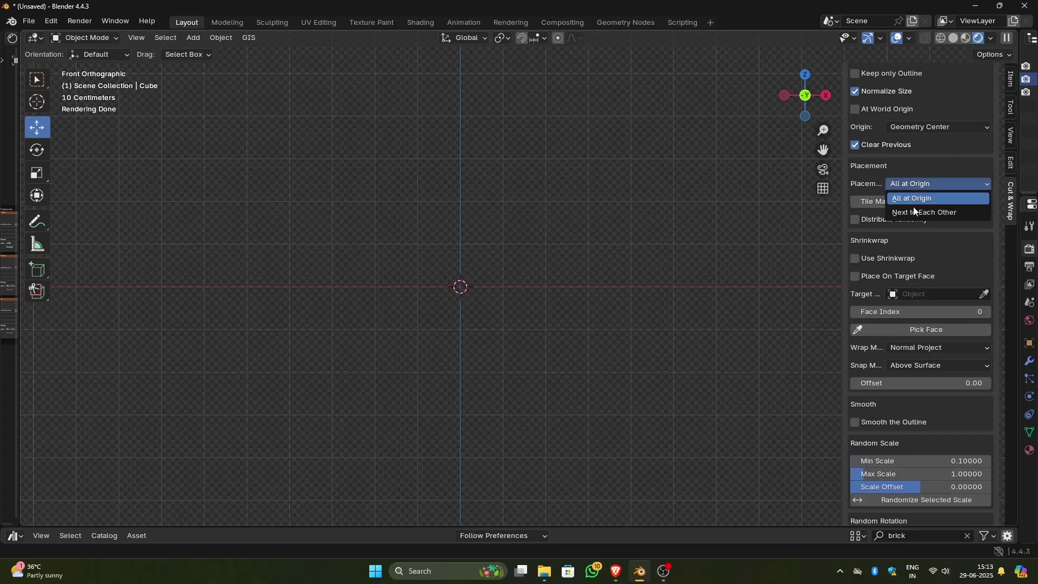
left_click(914, 212)
scroll(1004, 260, "down", 4)
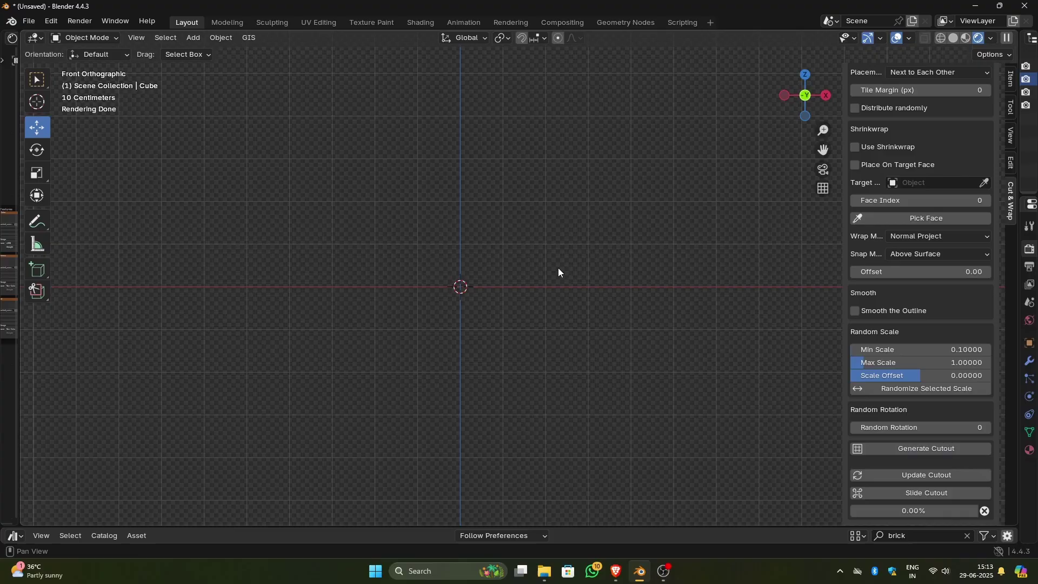
Step: Apply the green leaf cutout's object transform and set its Simple Deform bend angle to 360°
left_click(406, 302)
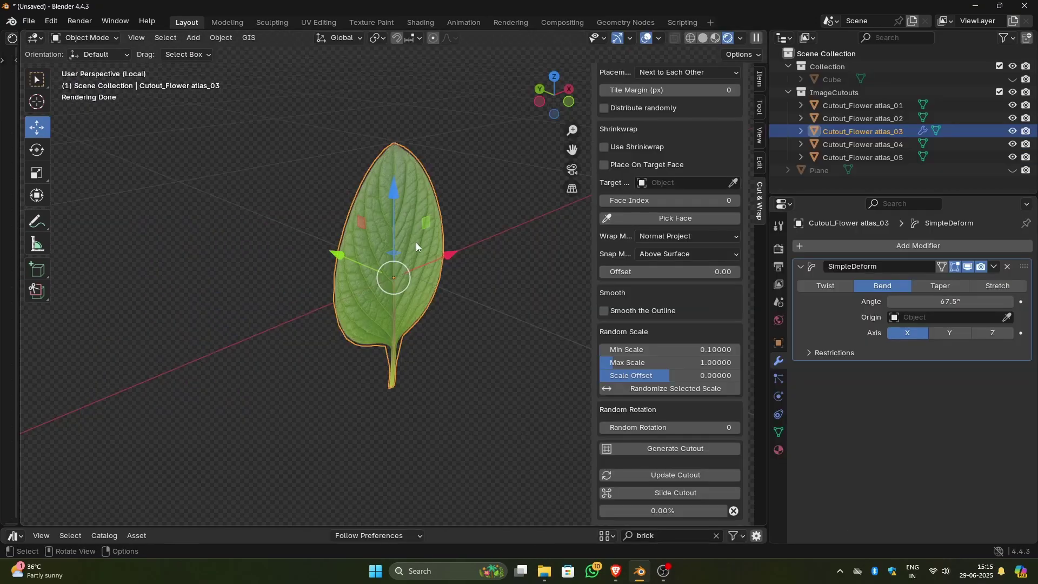
key("ctrl+a")
left_click(374, 241)
middle_click_drag(374, 242, 448, 216)
left_click_drag(946, 302, 977, 302)
middle_click_drag(465, 244, 403, 238)
left_click(945, 301)
type("360")
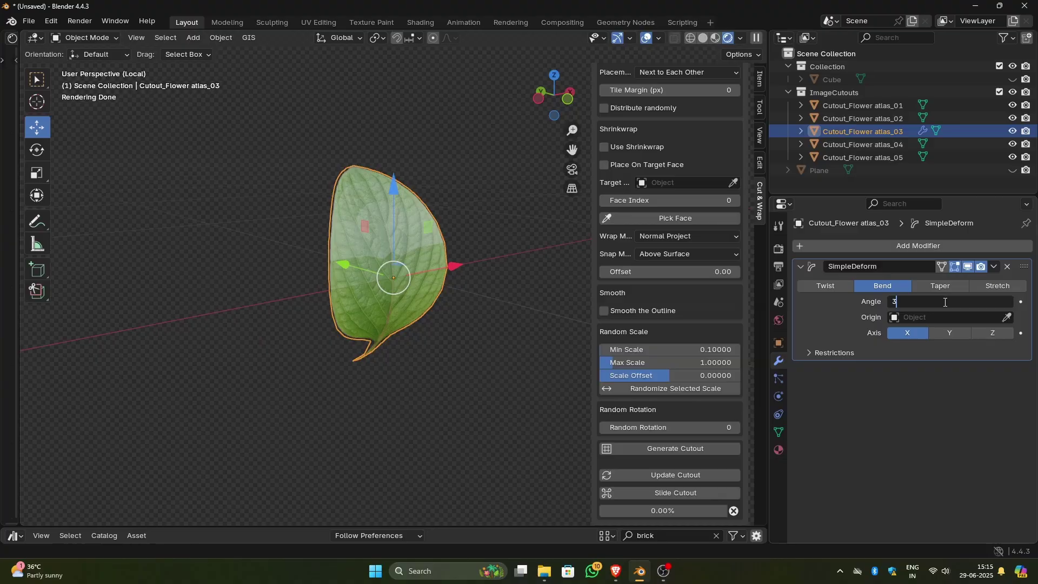
key("Return")
middle_click_drag(340, 204, 330, 254)
Step: Exit local view, select all five flower atlas cutouts and apply their object transforms
right_click(390, 263)
left_click(324, 242)
key("KP_Divide")
scroll(429, 319, "down", 4)
key("a")
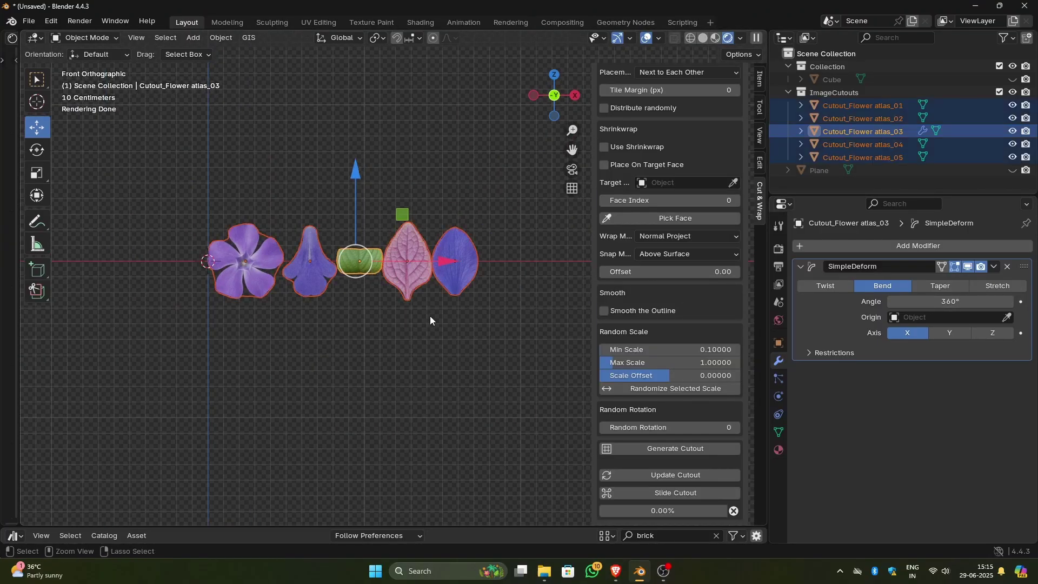
key("ctrl+a")
left_click(389, 355)
Step: Copy the green leaf's Simple Deform modifier to the other selected flower cutouts
middle_click_drag(390, 355, 369, 297)
key("ctrl+l")
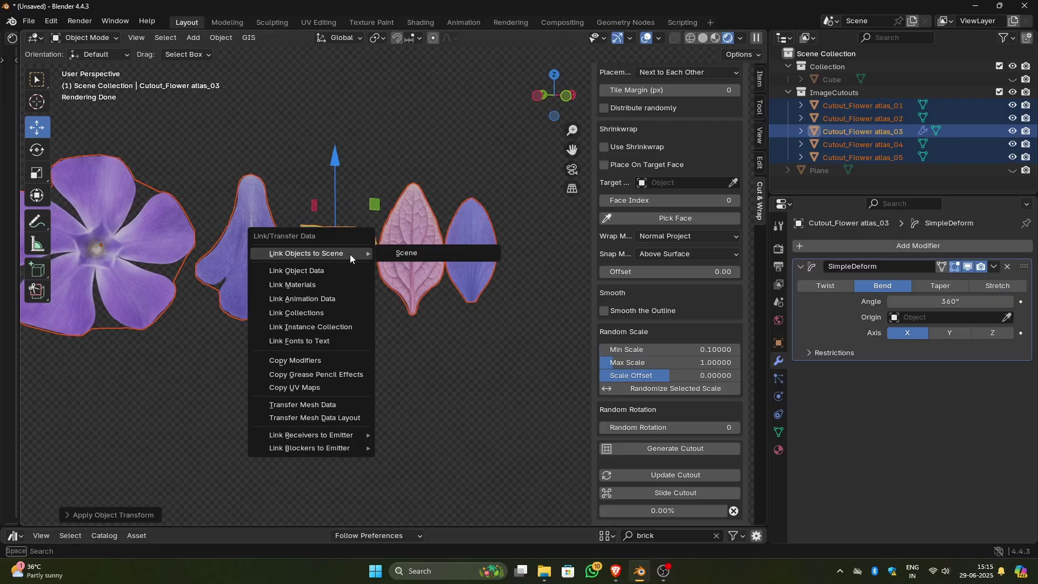
left_click(303, 359)
middle_click_drag(303, 360, 264, 304)
right_click(265, 304)
left_click(254, 287)
Step: Enlarge the viewport and examine the topology of the bent flower cutouts in Edit Mode
middle_click_drag(345, 282, 317, 335, "shift")
mouse_move(316, 335)
middle_mouse_down()
mouse_move(372, 350)
mouse_move(319, 346)
middle_mouse_up()
mouse_move(319, 346)
middle_mouse_down("shift")
mouse_move(488, 355)
mouse_move(338, 351)
middle_mouse_up("shift")
left_click_drag(769, 237, 1019, 243)
middle_click_drag(652, 265, 492, 242)
right_click(492, 242)
key("Tab")
scroll(606, 243, "up", 5)
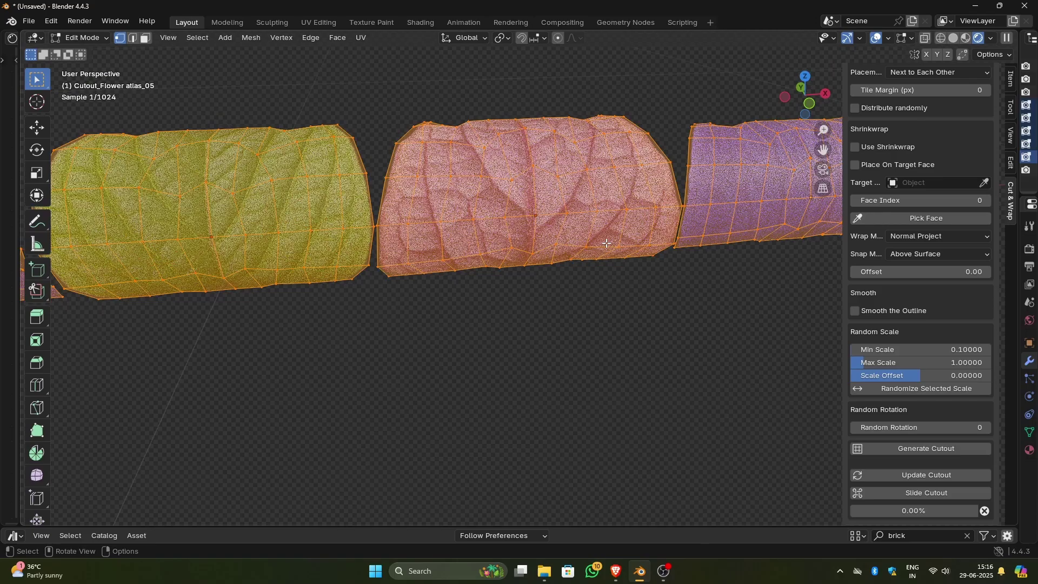
scroll(603, 285, "down", 5)
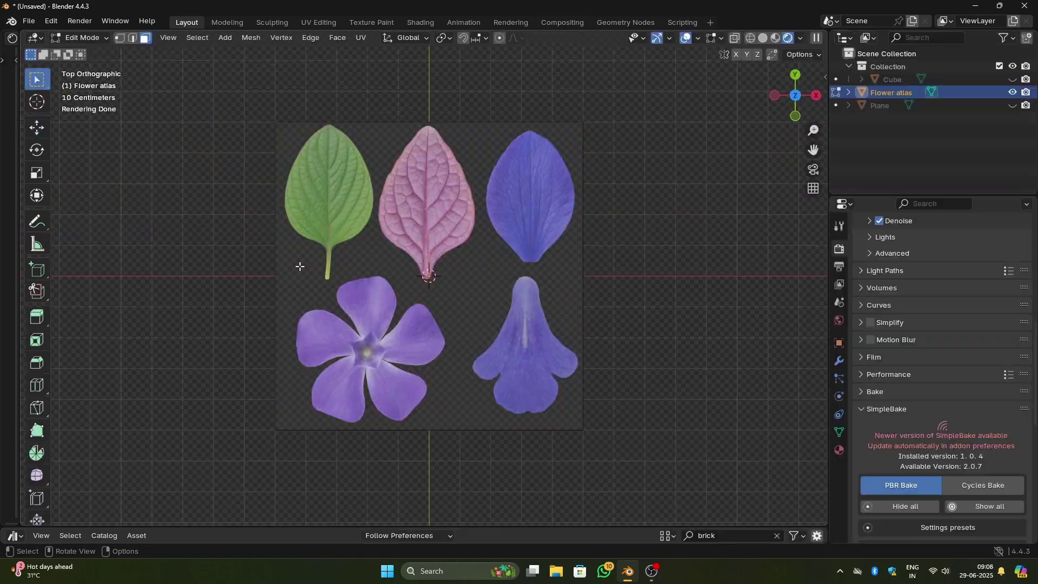
Step: Cut outlines around the green leaf and the bell-shaped flower on the atlas plane with the Knife tool
left_click(340, 225)
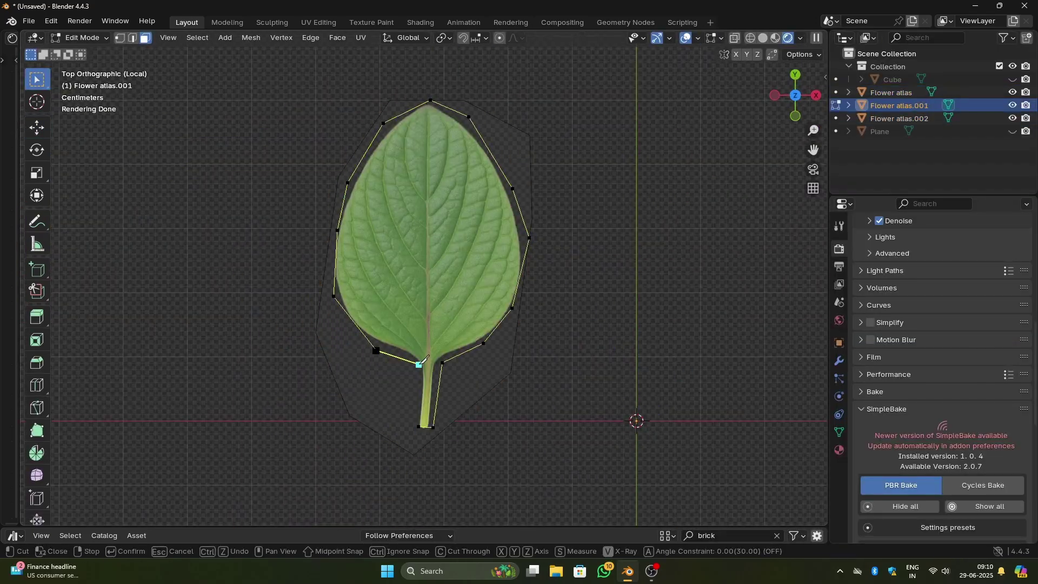
key("Return")
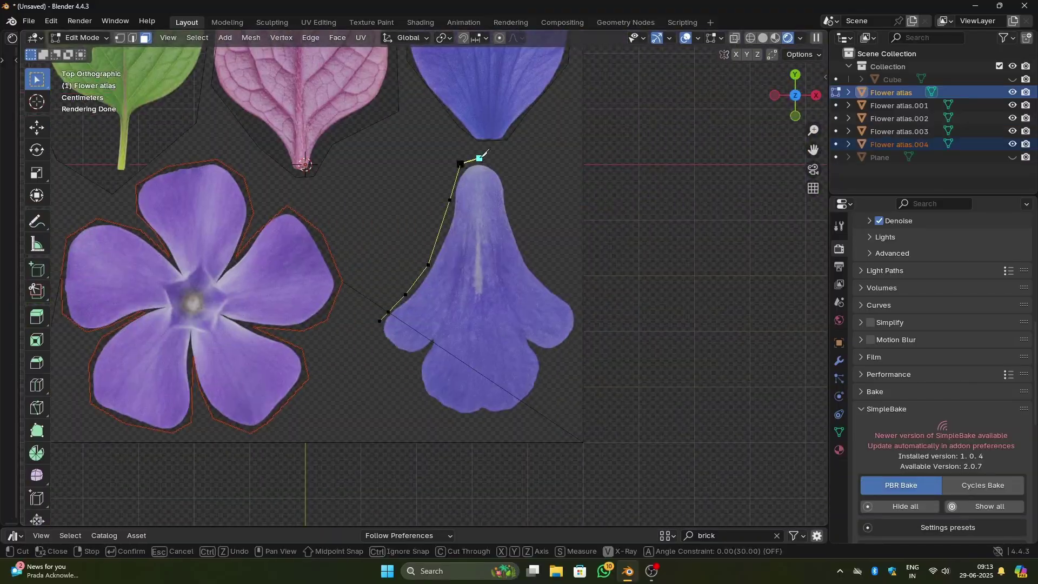
left_click(380, 322)
key("Return")
Step: Connect opposite vertices across the bell-shaped flower and dissolve the unneeded vertices
key("1")
key("j")
key("2")
key("x")
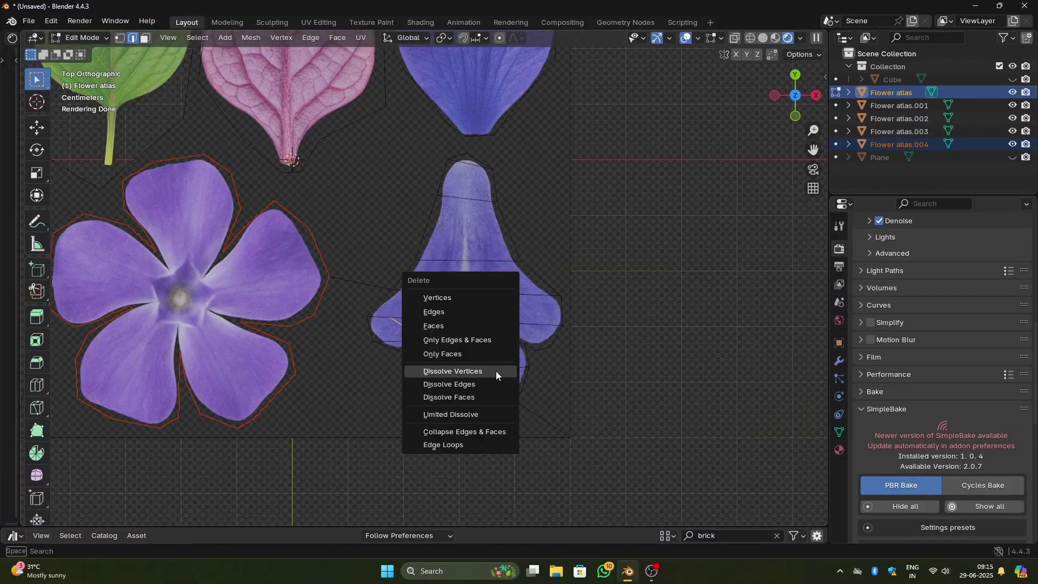
left_click(496, 374)
key("j")
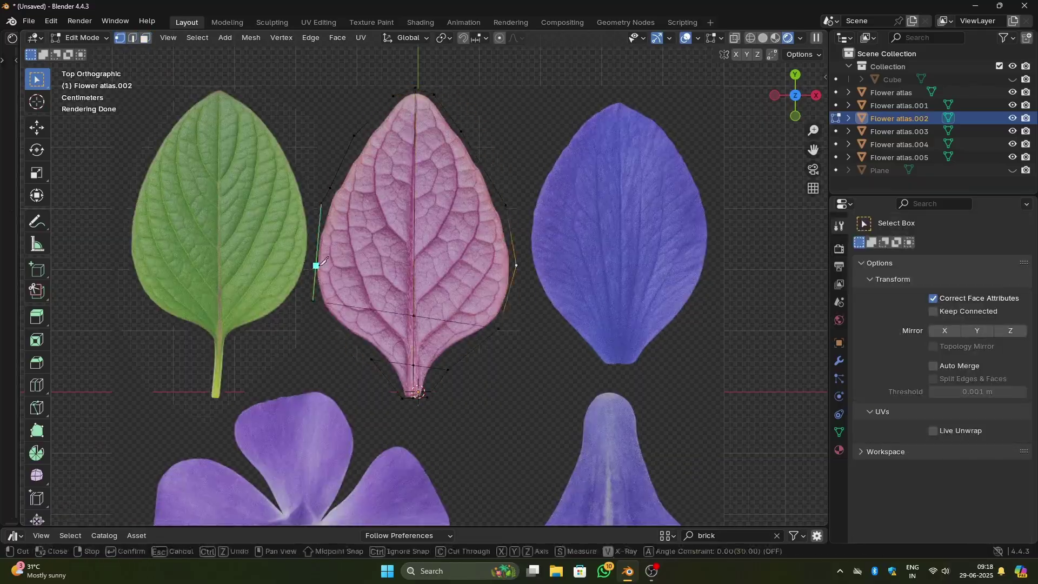
Step: Refine the pink leaf and the five-petal flower meshes with additional Knife cuts
left_click(395, 98)
key("ctrl+l")
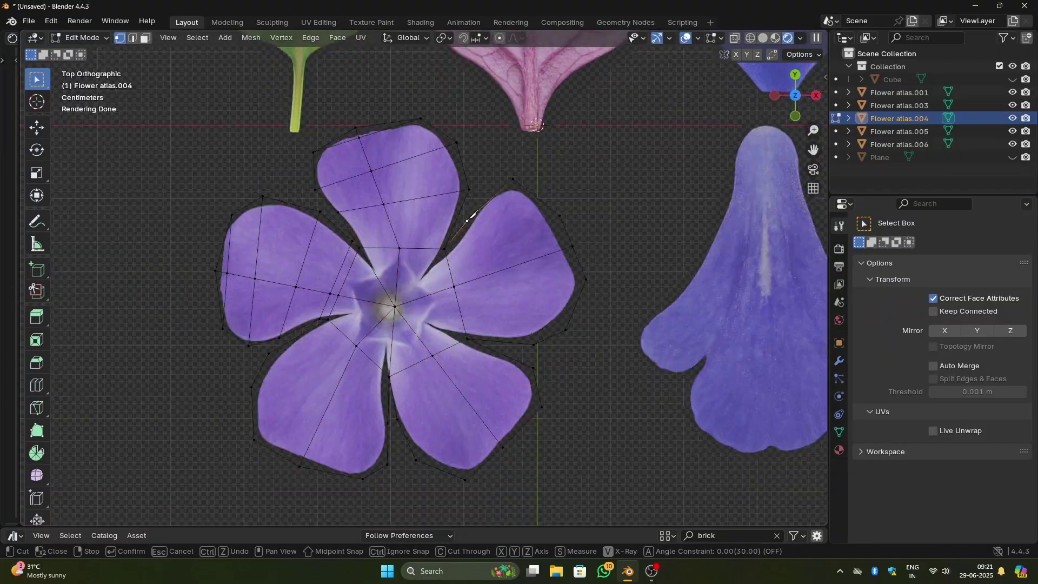
key("Return")
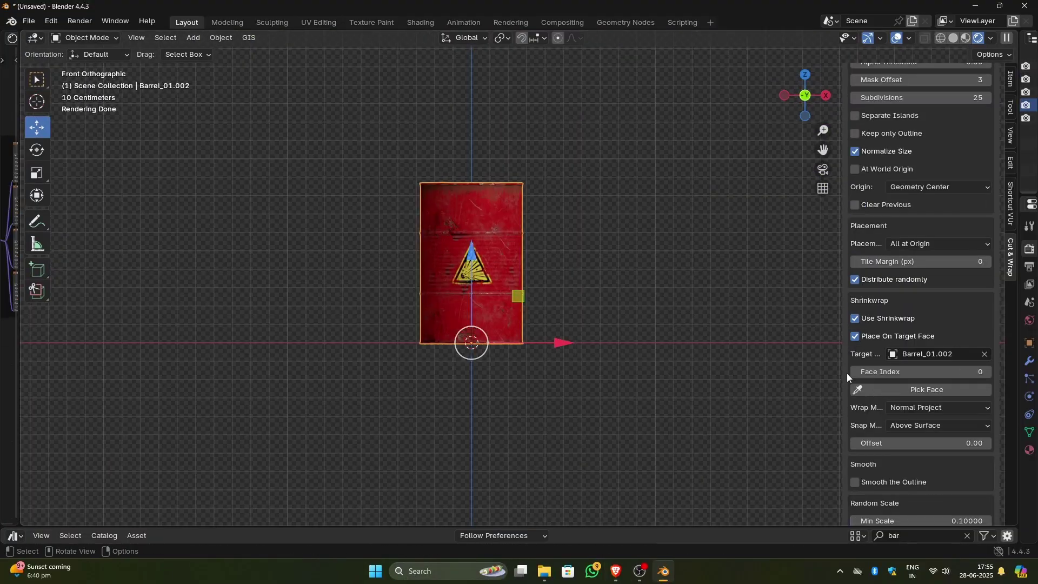
Step: Set the maximum random scale to 0.3 and randomize the scale of the selected graffiti cutouts on the red barrel
scroll(854, 373, "down", 6)
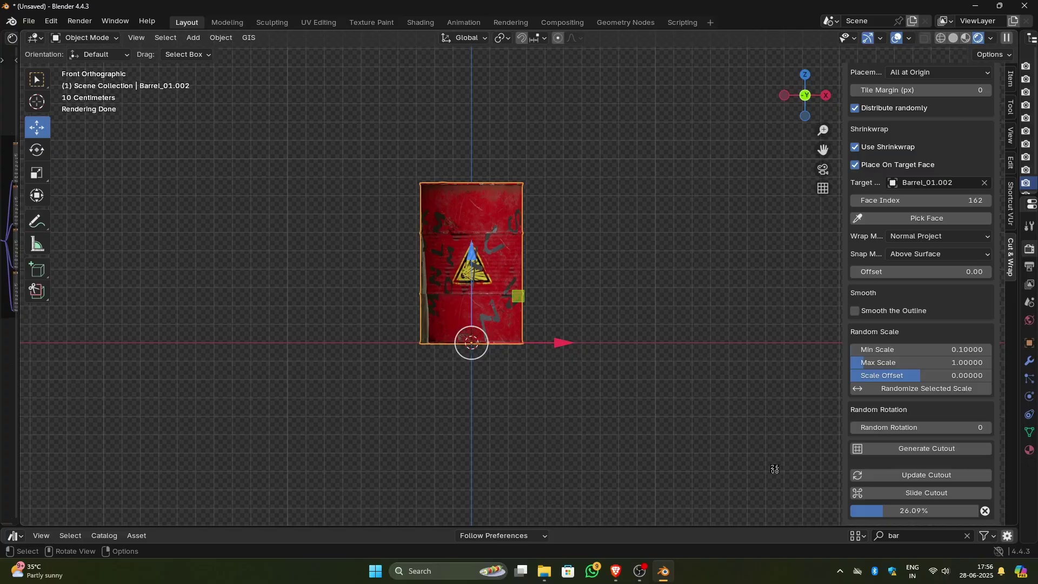
left_click(960, 365)
key("BackSpace")
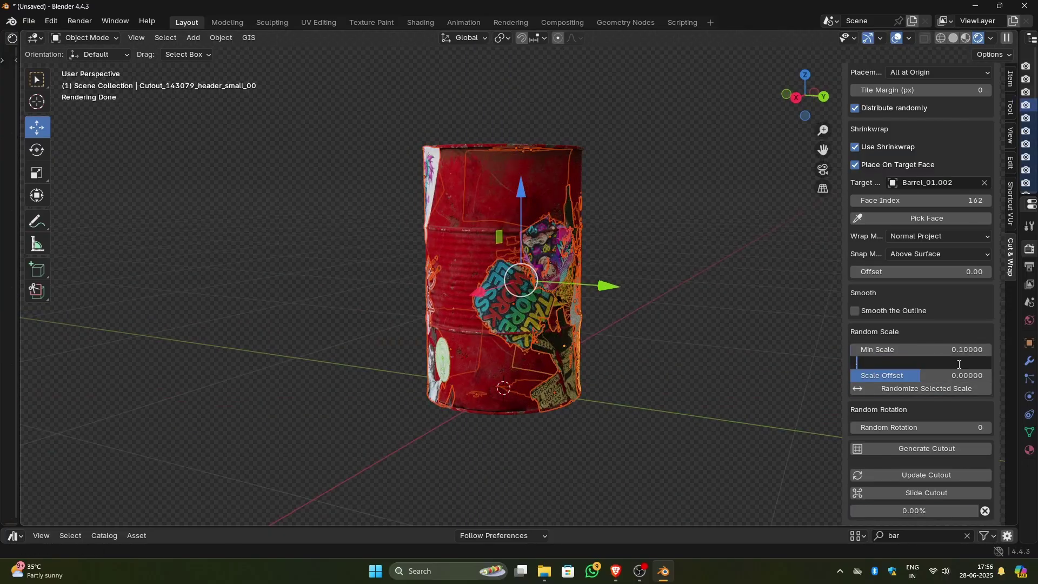
type("0.3")
key("Return")
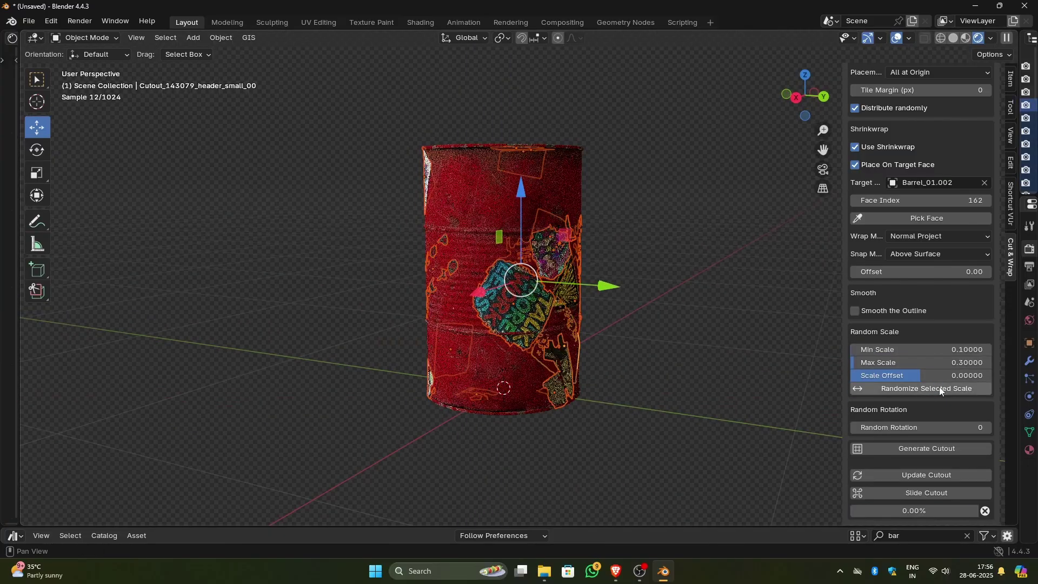
left_click(939, 387)
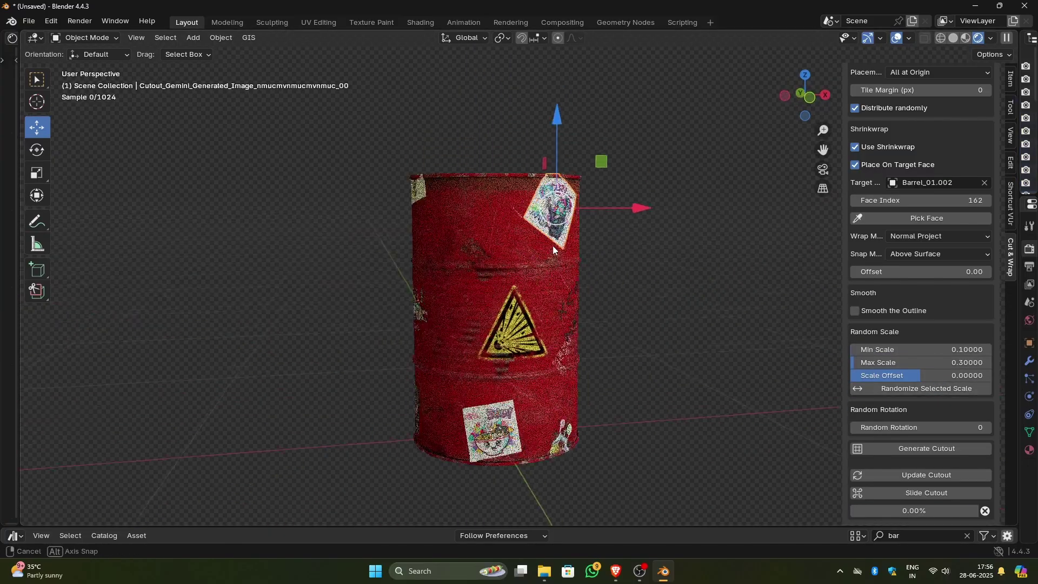
middle_click_drag(555, 251, 560, 281)
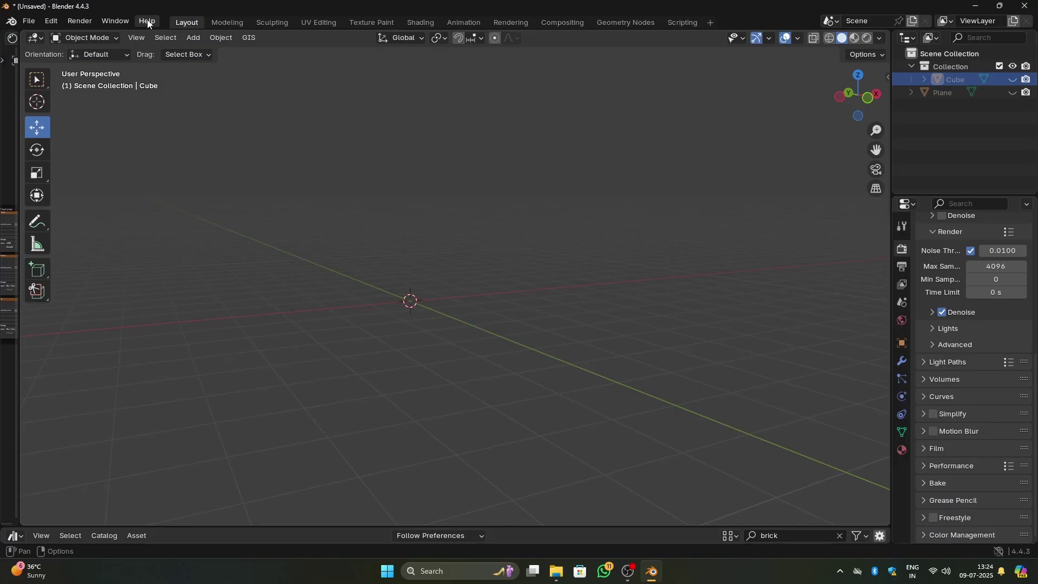
Step: Install the add-on from disk using Cut & Wrap V1.0.zip and open the preferences save options
left_click(53, 21)
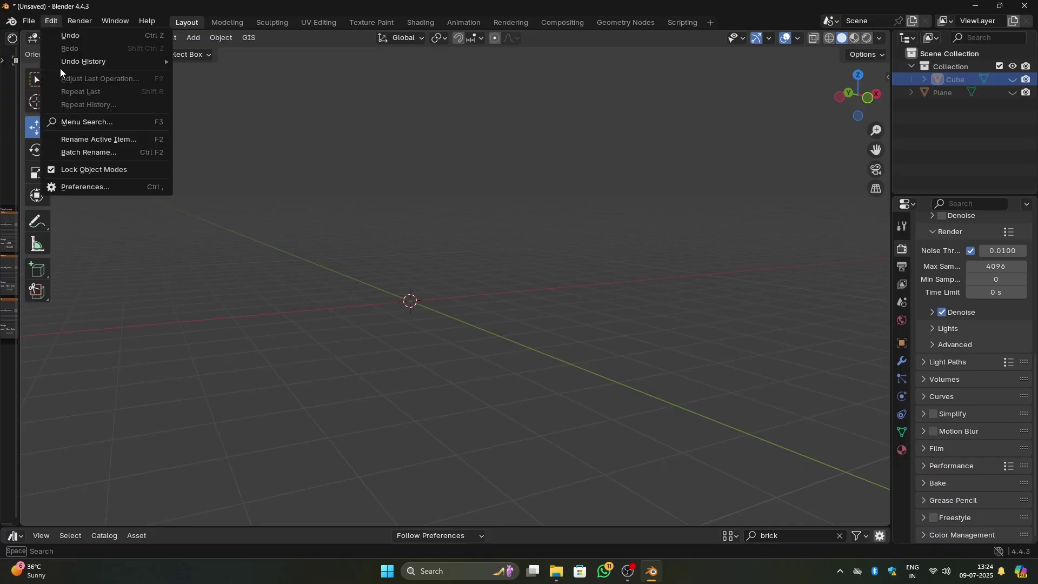
left_click(84, 187)
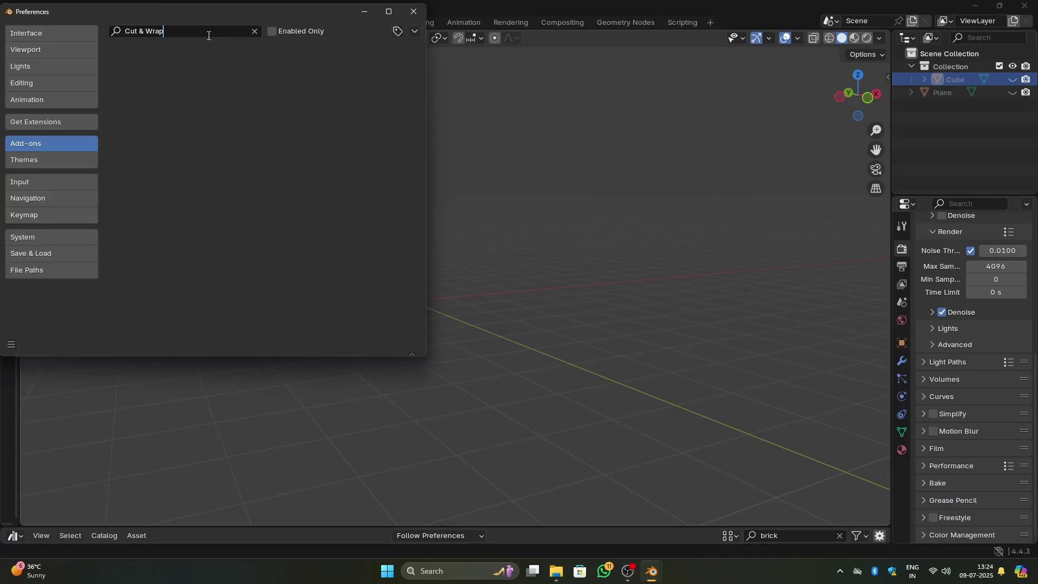
left_click(414, 32)
left_click(368, 64)
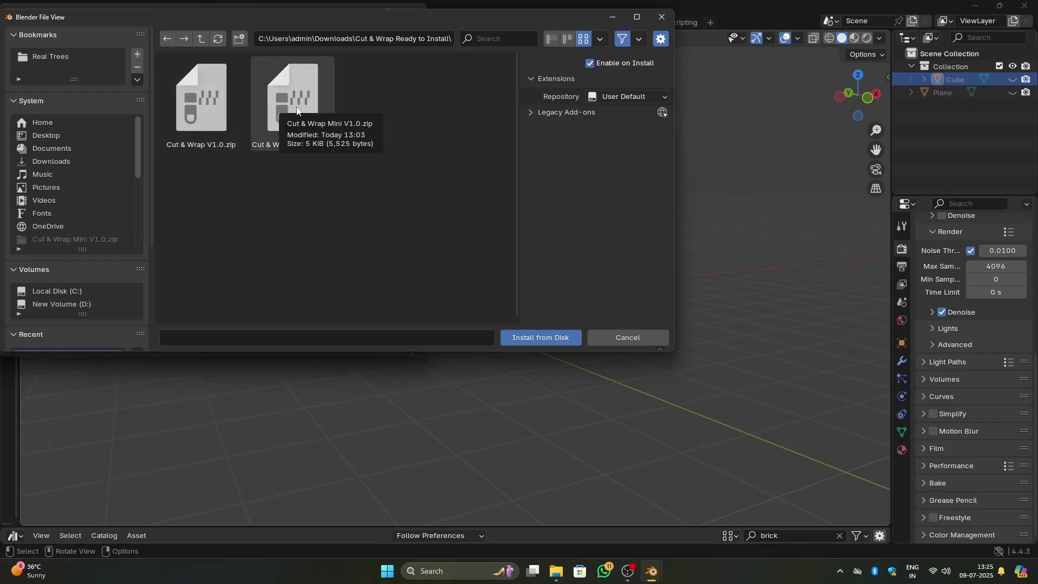
left_click(211, 122)
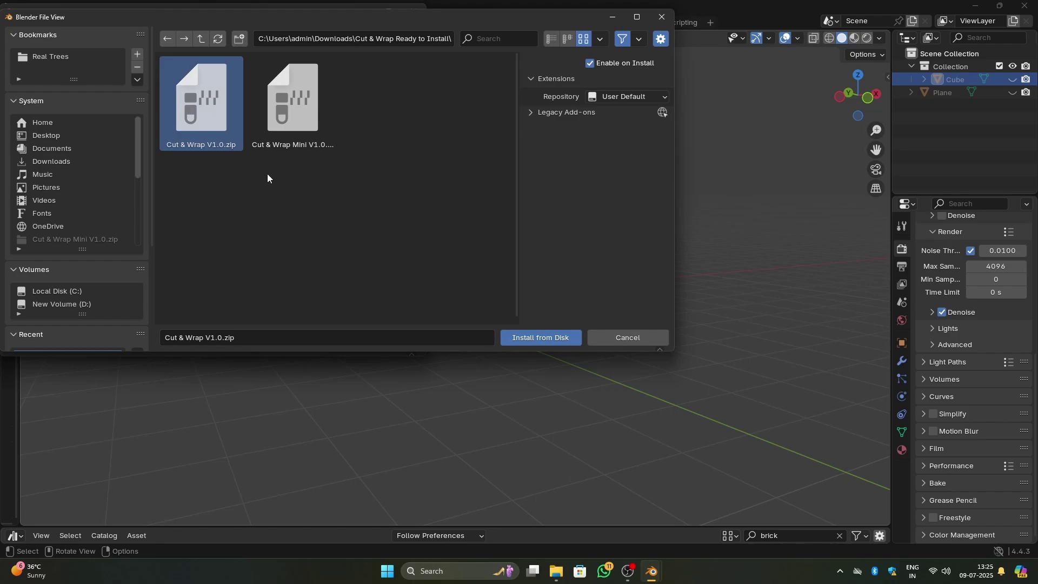
left_click(533, 339)
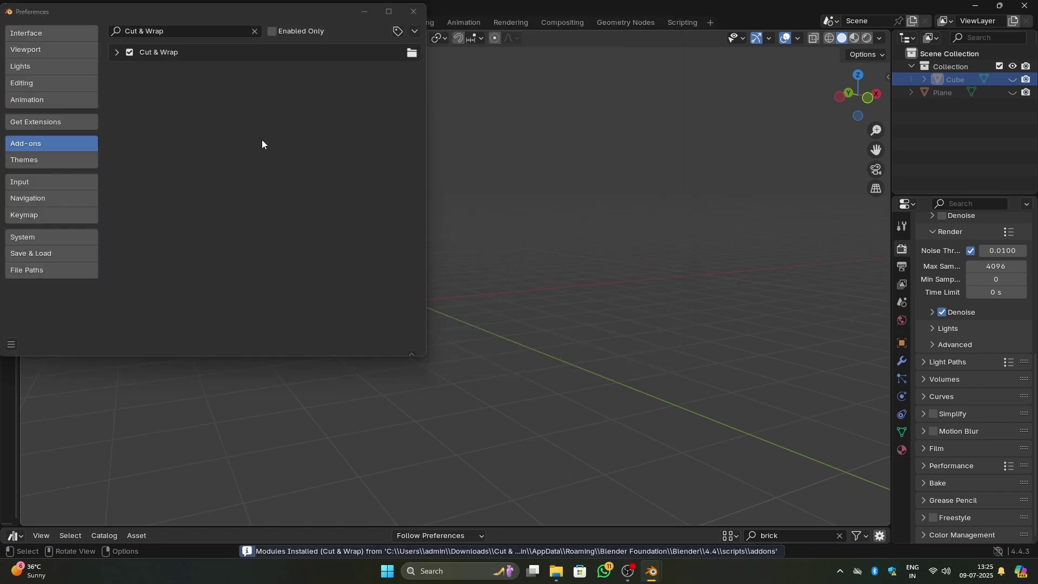
left_click(11, 344)
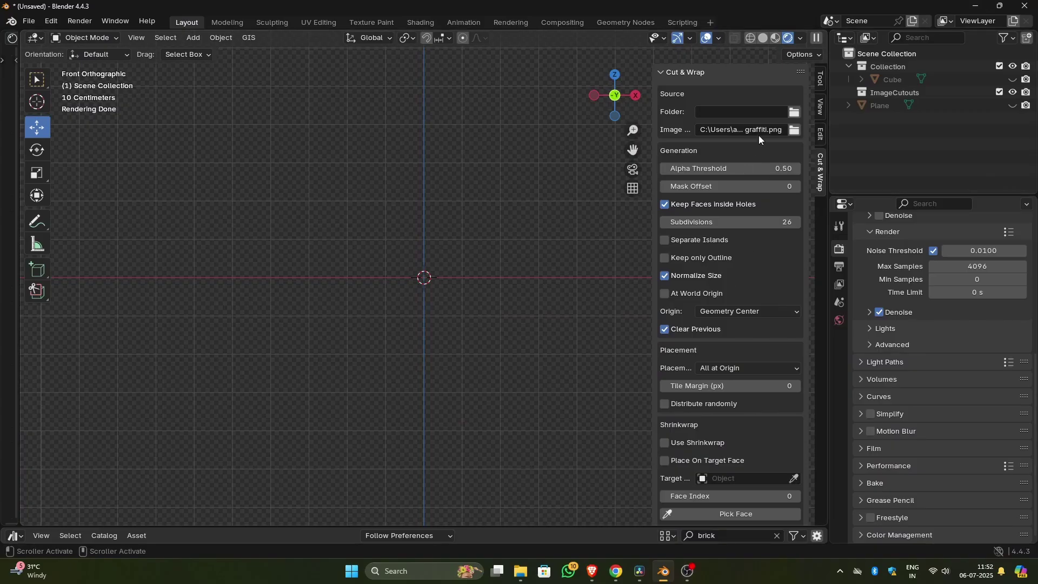
Step: Choose Anime girl graffiti 4.png as the source image file for the cutout
left_click(794, 130)
left_click(476, 297)
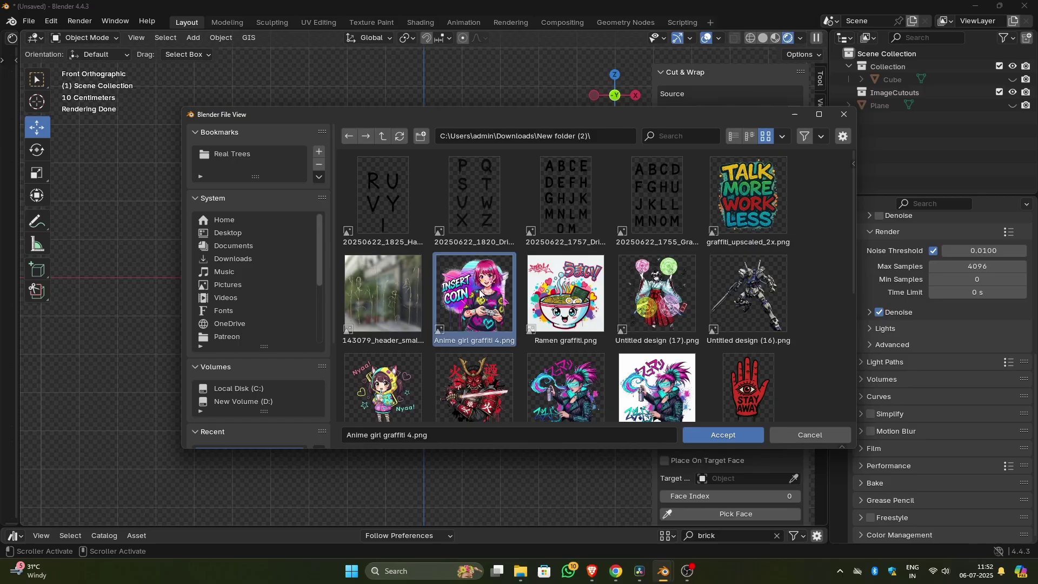
left_click(718, 433)
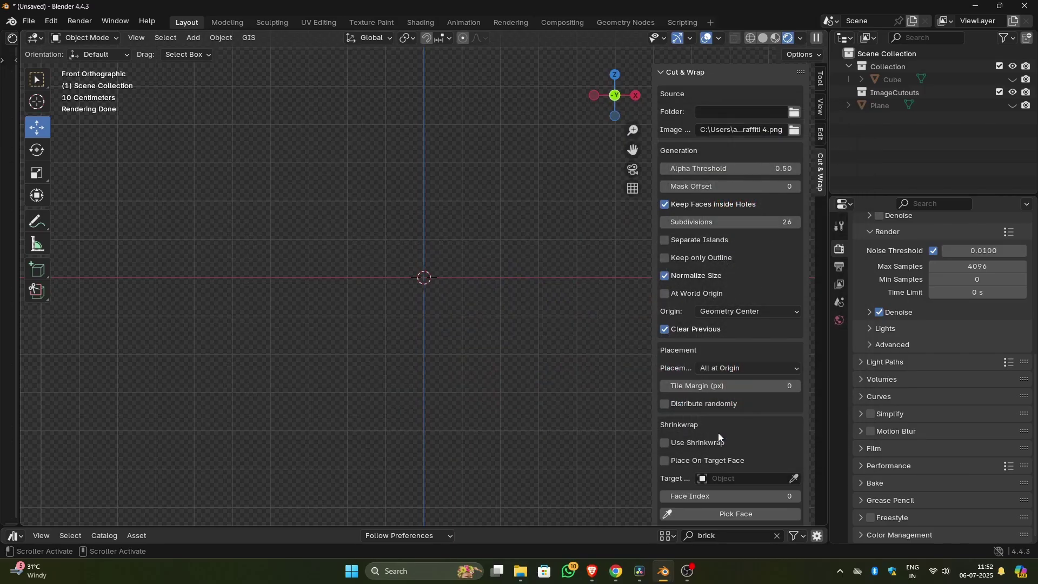
Step: Set the cutout's mask offset to 15 and its subdivisions to 5
left_click(749, 187)
type("15")
key("Return")
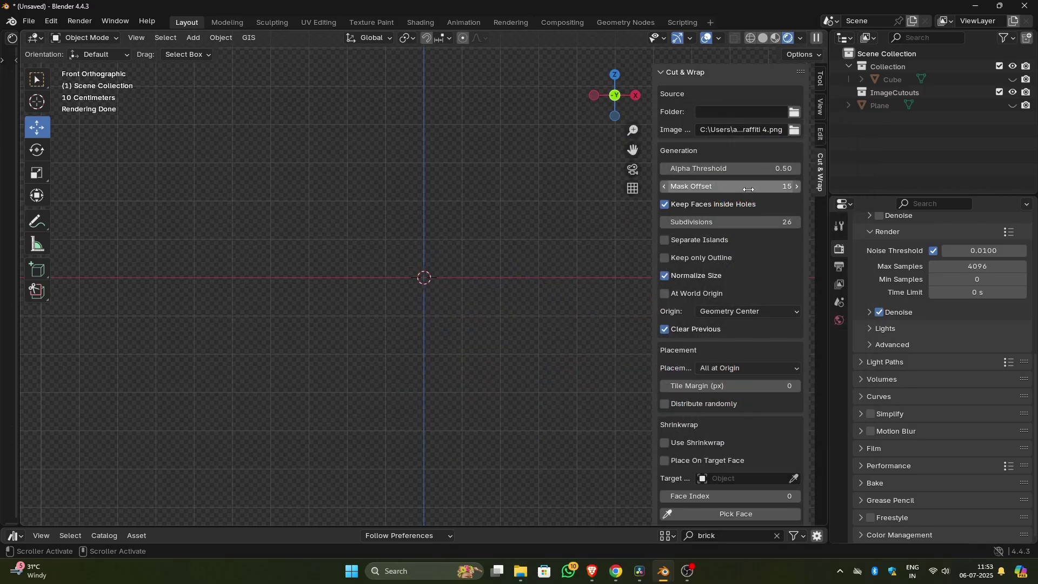
left_click(719, 223)
type("5")
key("Return")
Step: Set the cutout's origin to Bottom Center
scroll(716, 228, "down", 3)
left_click(762, 239)
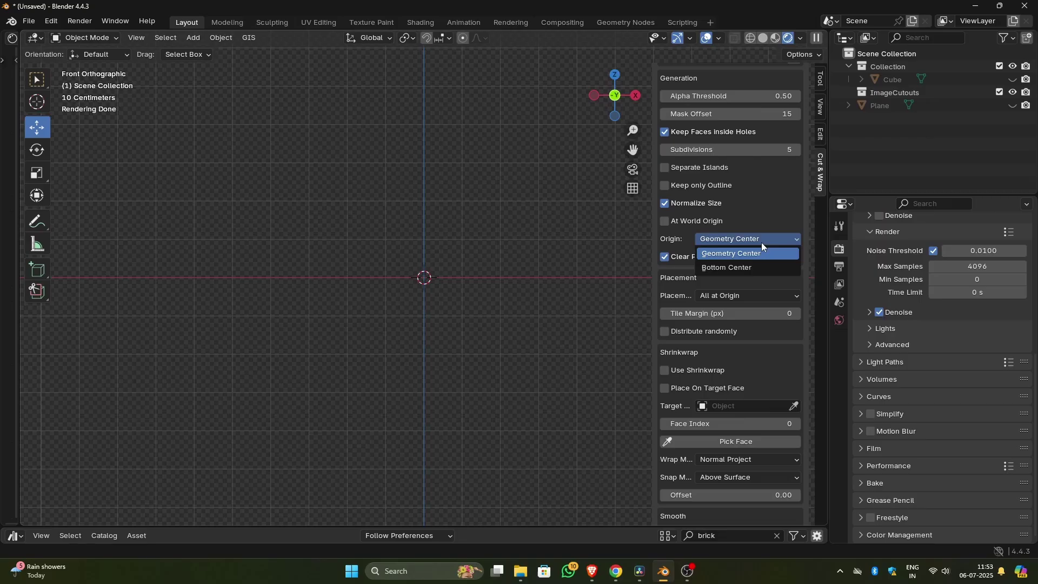
left_click(755, 267)
Step: Generate the cutout from the chosen image and enter Edit Mode on its mesh
scroll(667, 431, "down", 10)
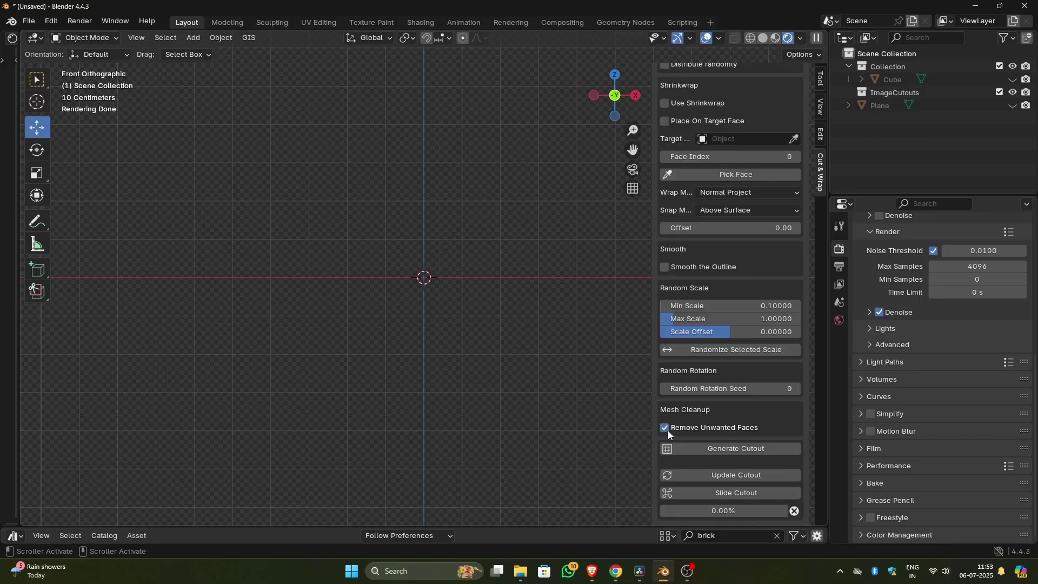
left_click(726, 449)
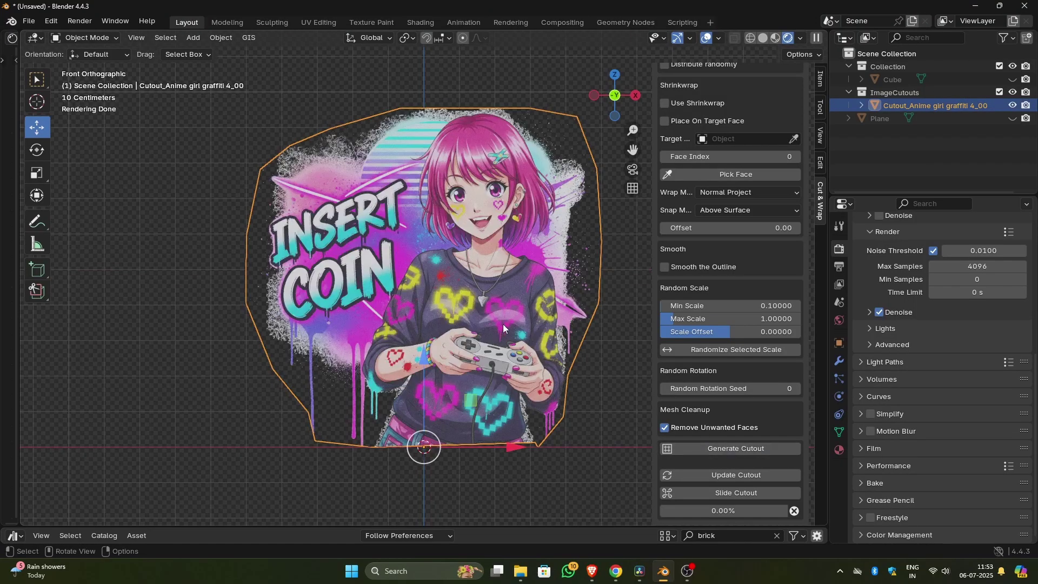
key("Tab")
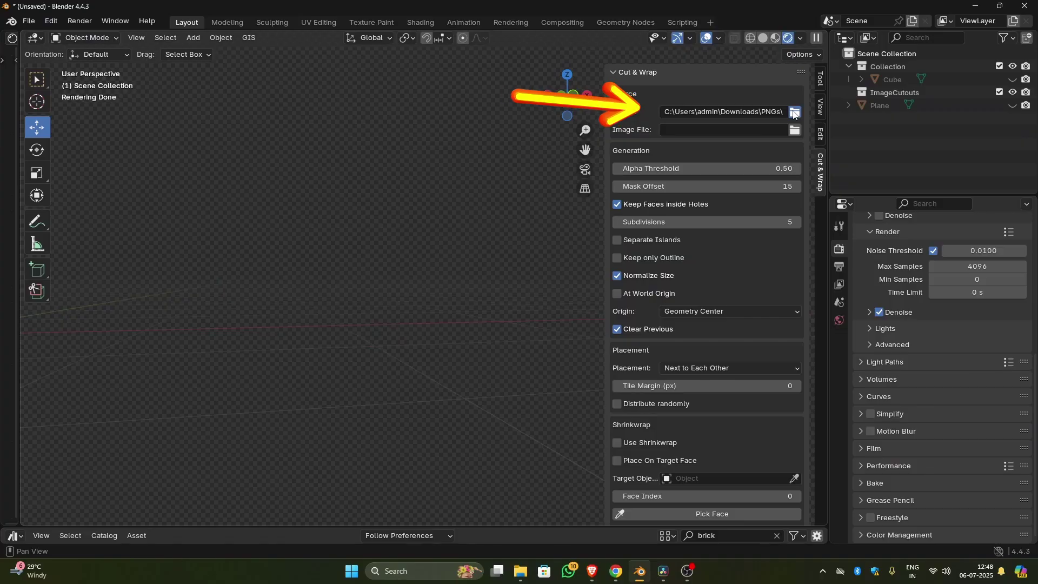
Step: Choose the PNGs folder in Downloads as the source folder and generate cutouts from its images
left_click(793, 112)
left_click(741, 207)
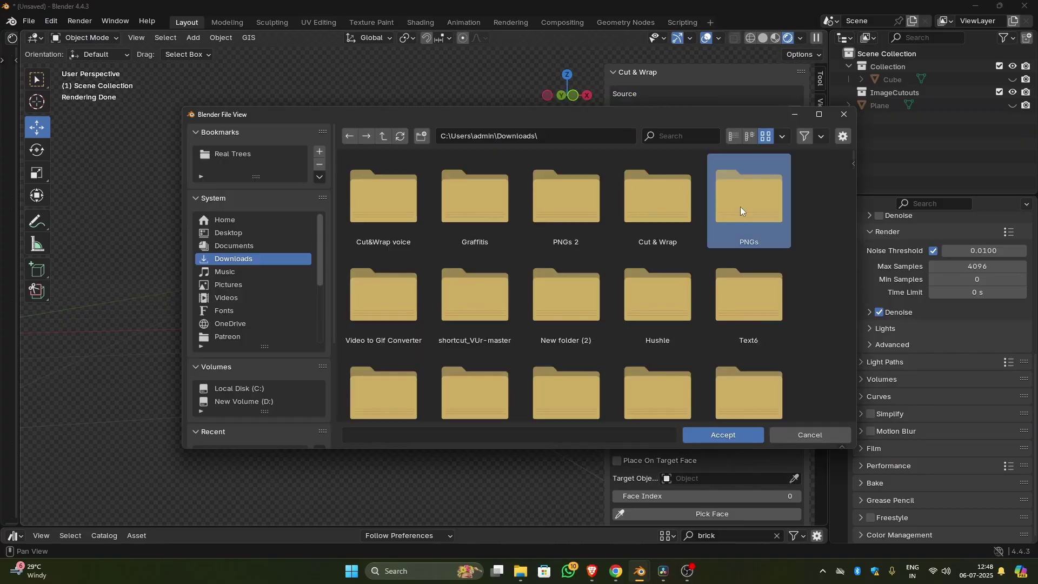
double_click(741, 207)
left_click(723, 436)
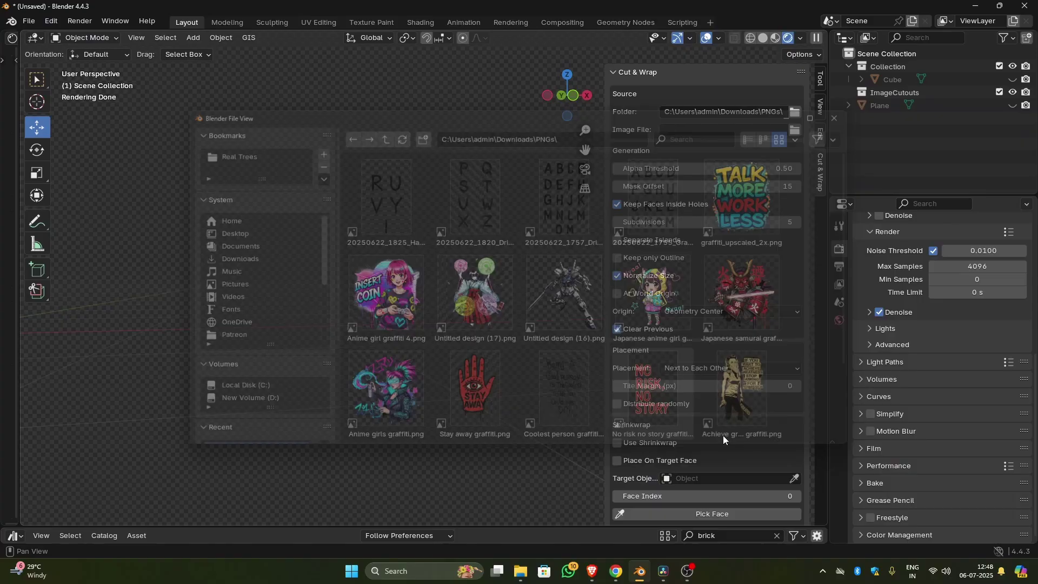
scroll(716, 442, "down", 10)
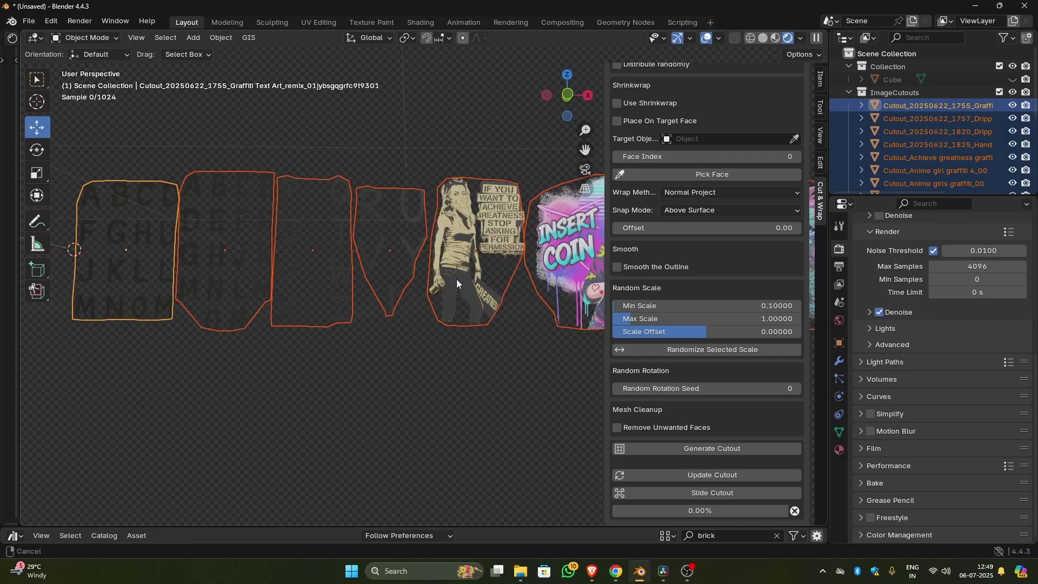
middle_click_drag(456, 279, 411, 302)
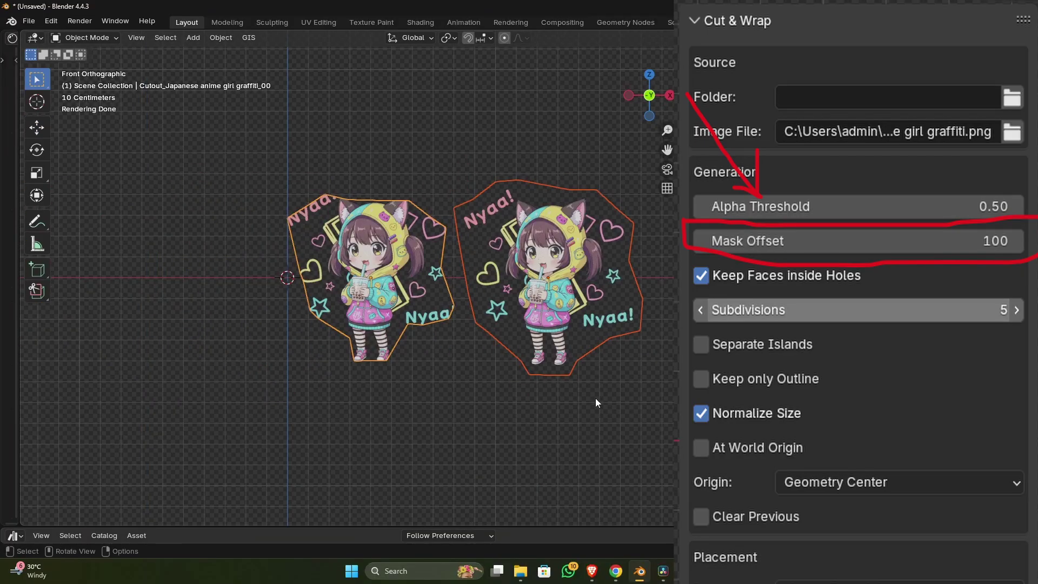
middle_click_drag(591, 323, 531, 330, "shift")
scroll(530, 331, "up", 2)
scroll(531, 334, "up", 1)
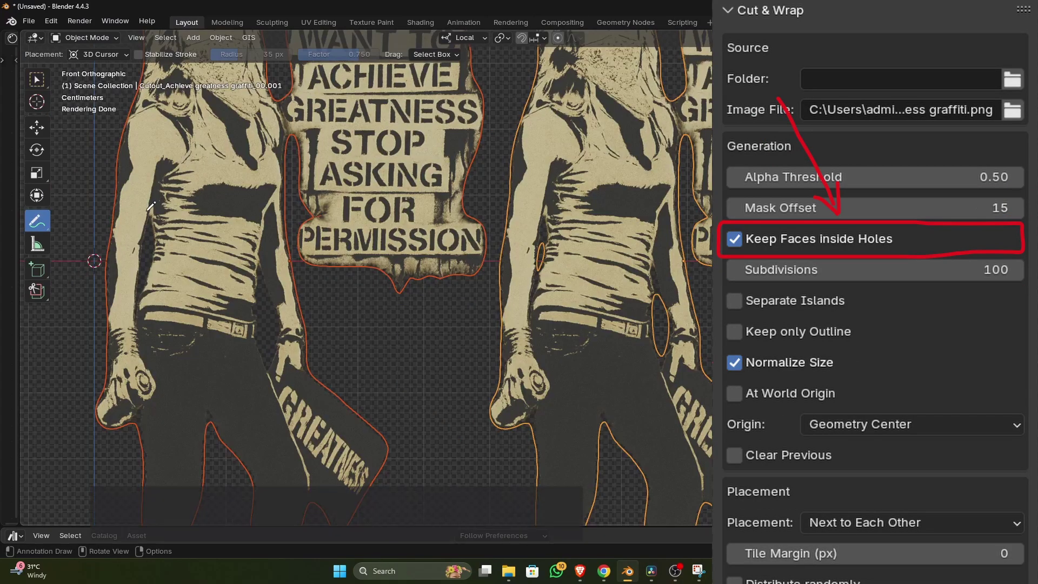
Step: Annotate the gaps beside the arms on the first graffiti woman cutout and the matching holes on the second
left_click_drag(293, 319, 256, 266)
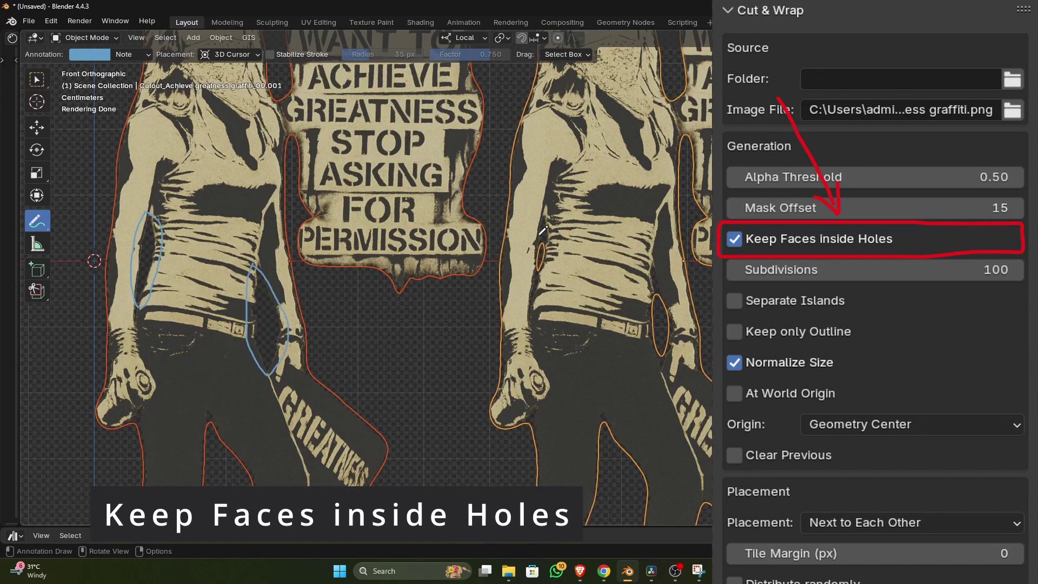
left_click_drag(648, 287, 646, 290)
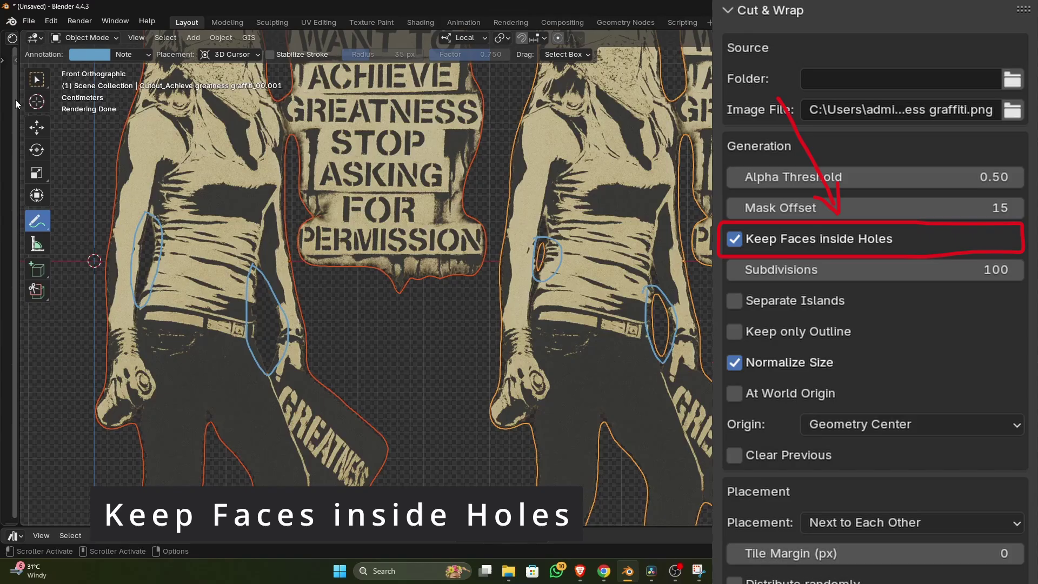
Step: Generate a fresh cutout from the chosen image with the current Cut & Wrap settings
key("Tab")
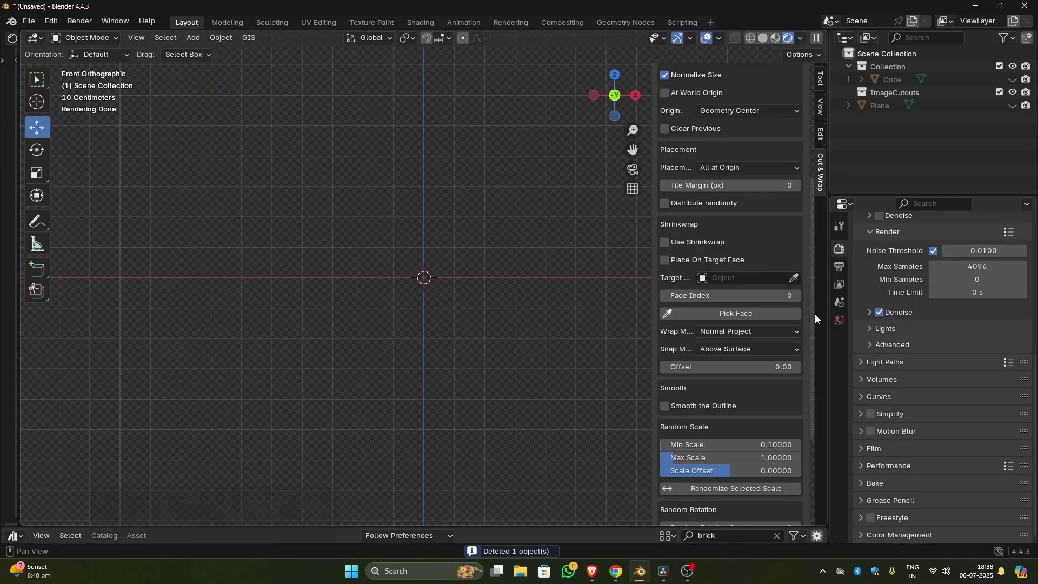
scroll(773, 373, "down", 5)
left_click(718, 450)
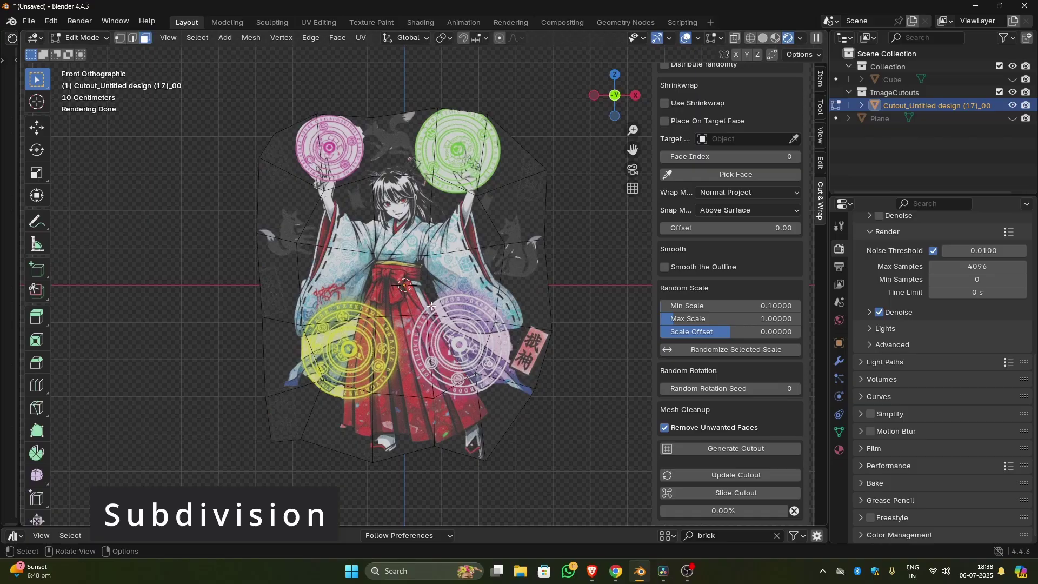
Step: Select the coarse cutout mesh's central waist face and the three faces in the row above it
left_click(397, 278)
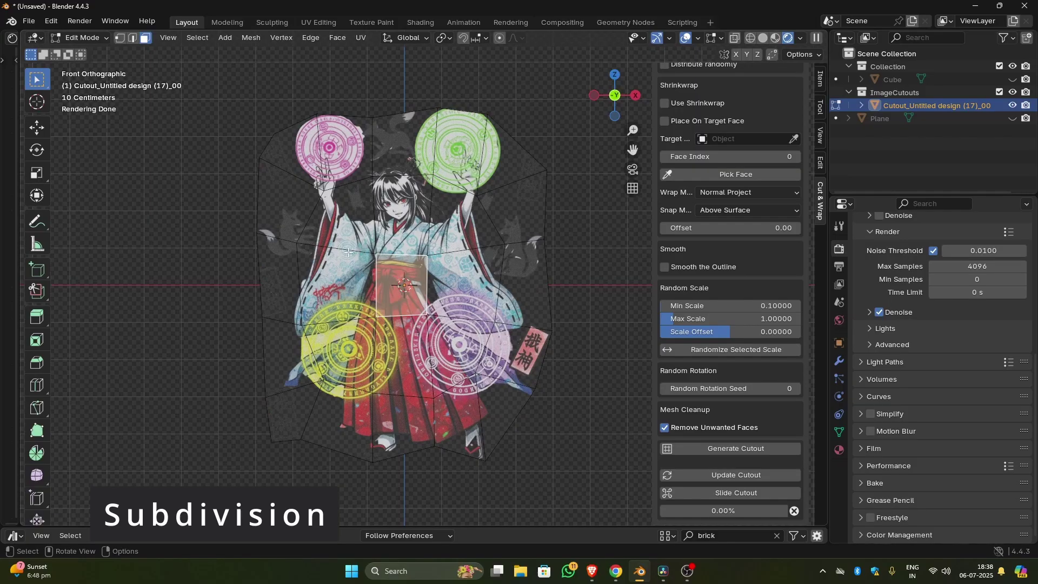
left_click(353, 234, "shift")
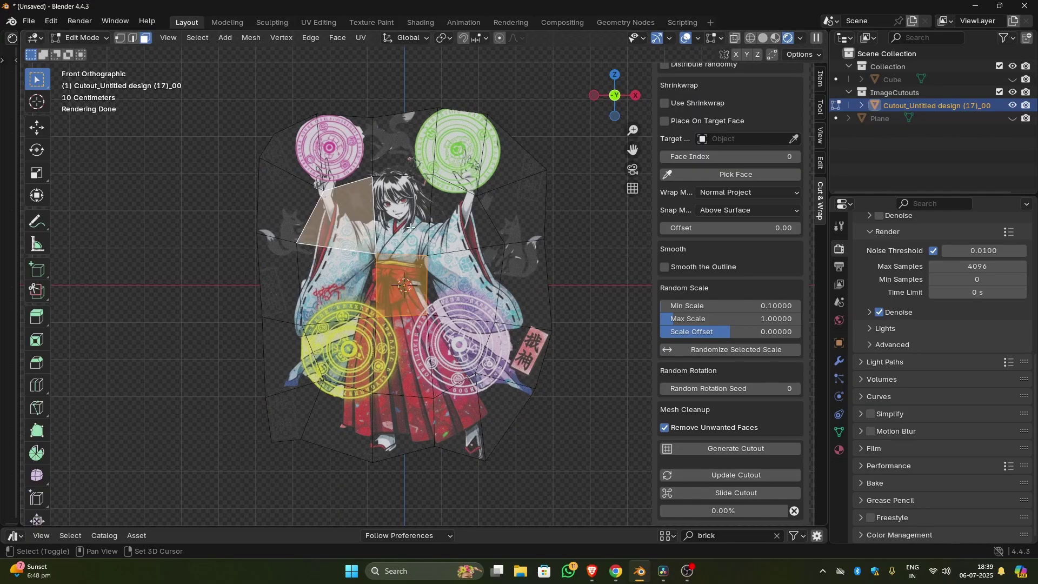
left_click(411, 227, "shift")
left_click(458, 224, "shift")
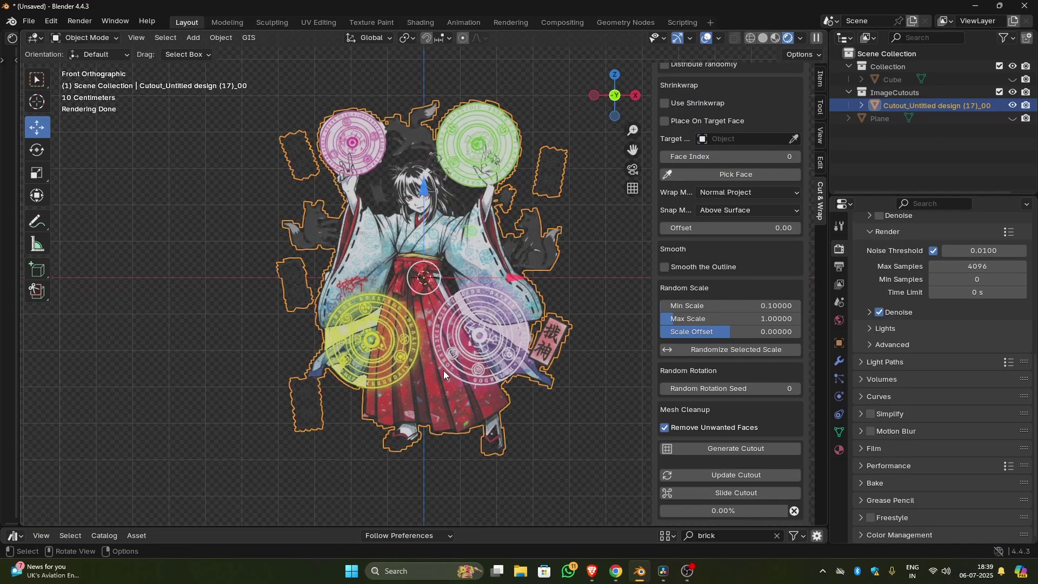
Step: Enter Edit Mode on the densely subdivided shrine maiden cutout and select its whole mesh in front view
key("Tab")
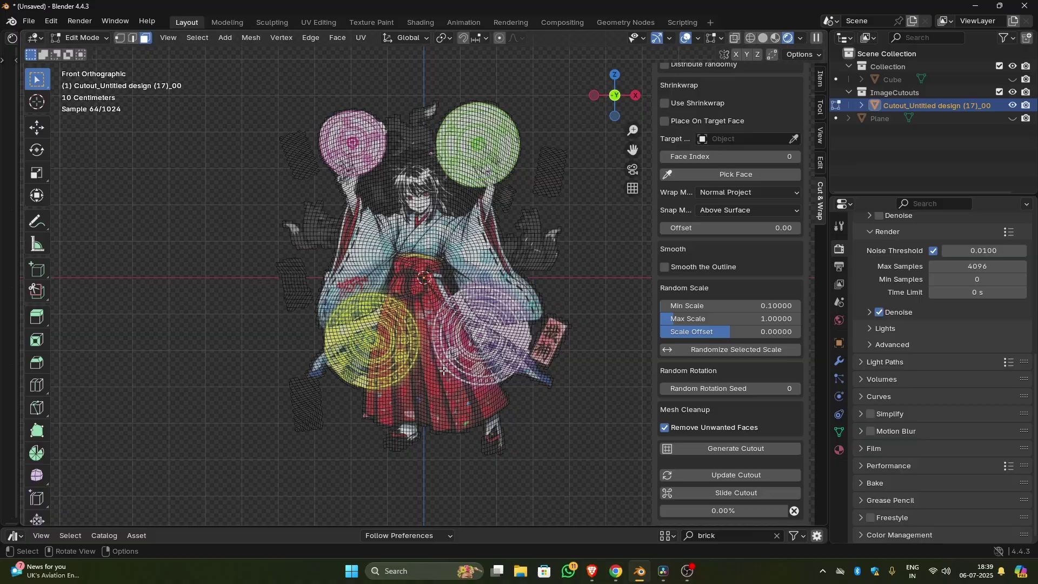
middle_click_drag(444, 371, 432, 368)
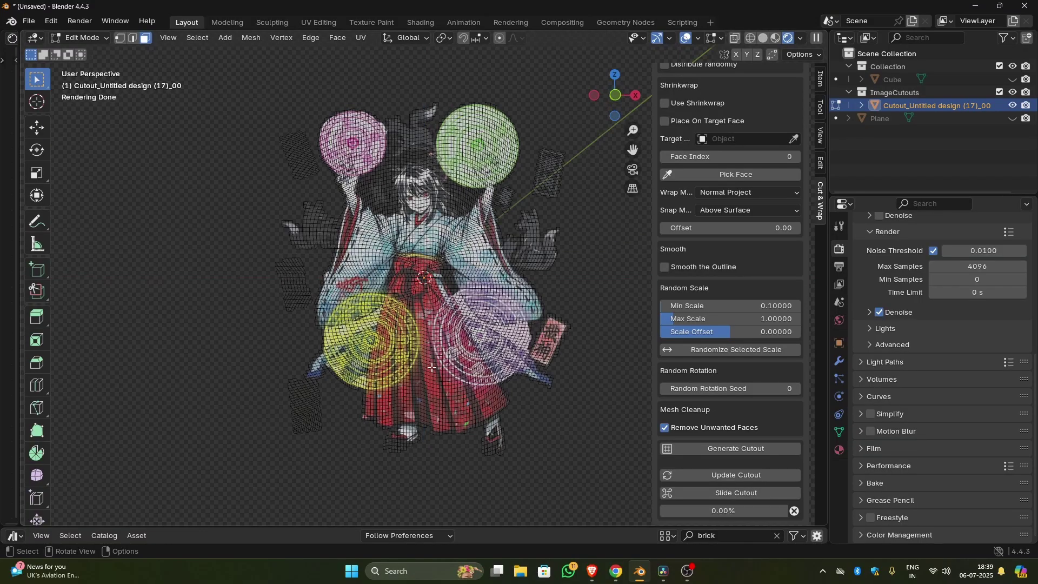
key("KP_1")
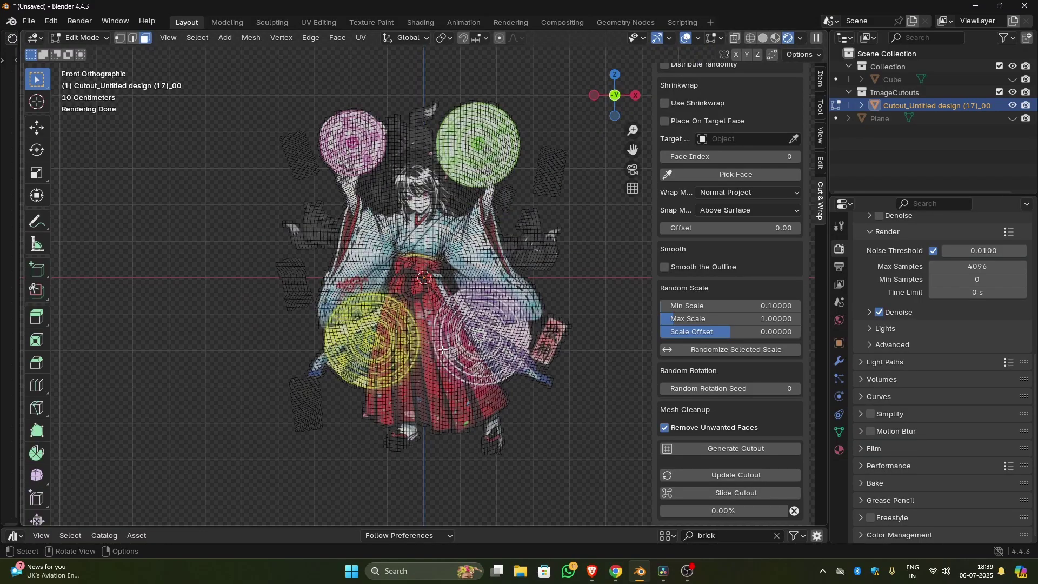
key("a")
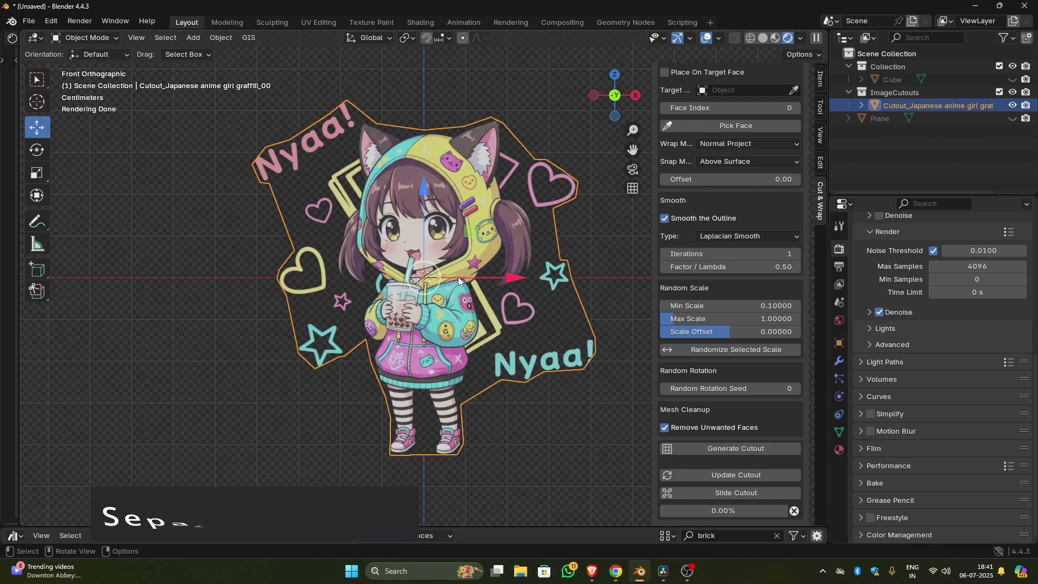
Step: Set the placement of the anime girl graffiti cutouts to Next to Each Other
key("Tab")
key("Tab")
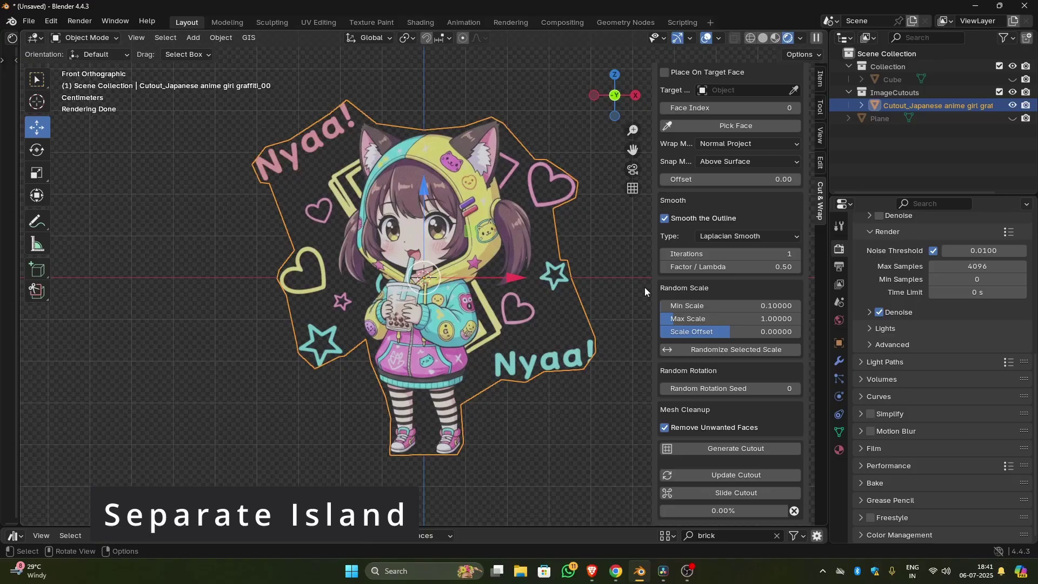
left_click_drag(813, 311, 803, 142)
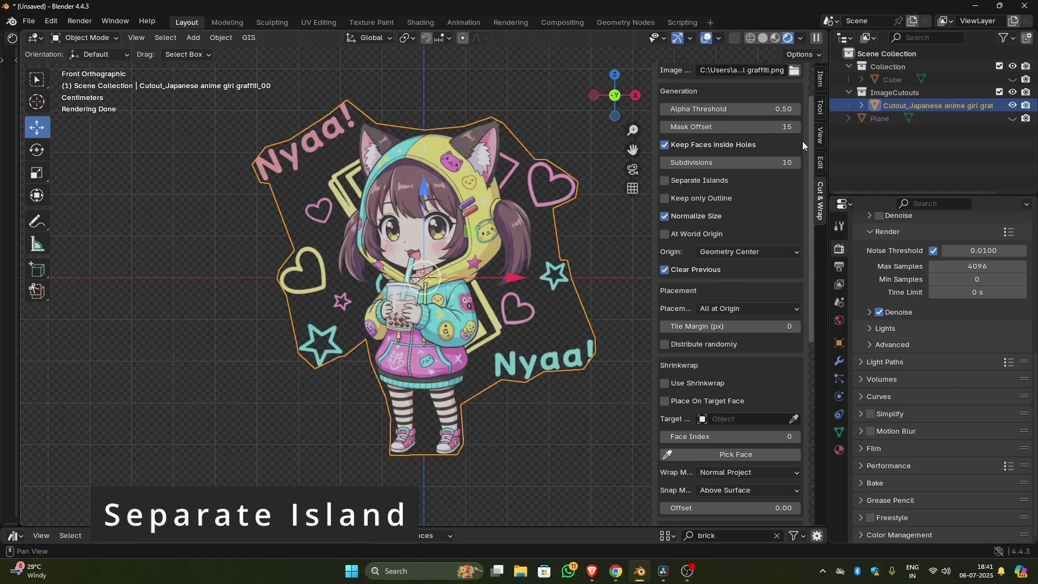
left_click(741, 310)
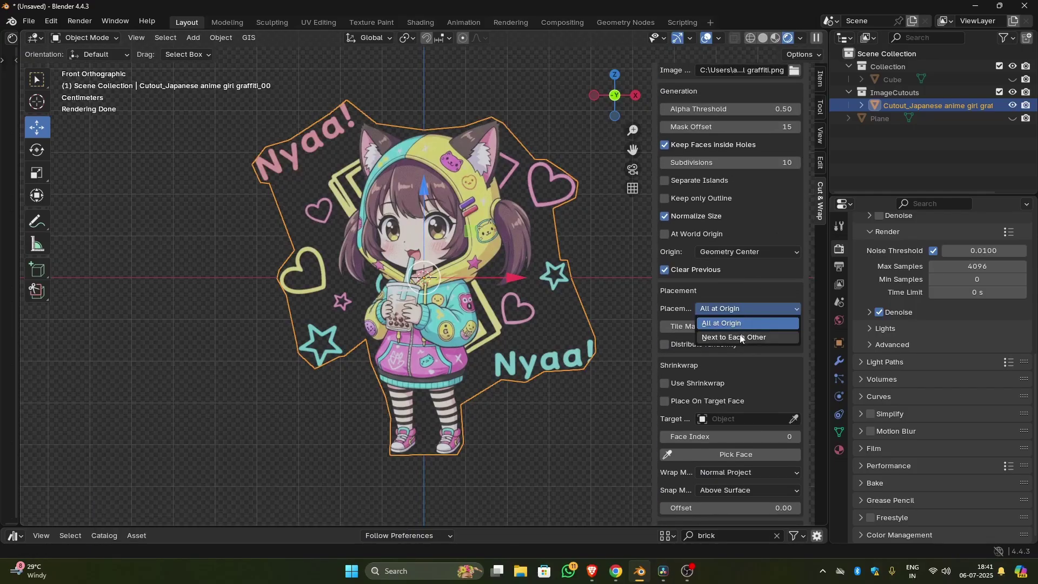
left_click(744, 337)
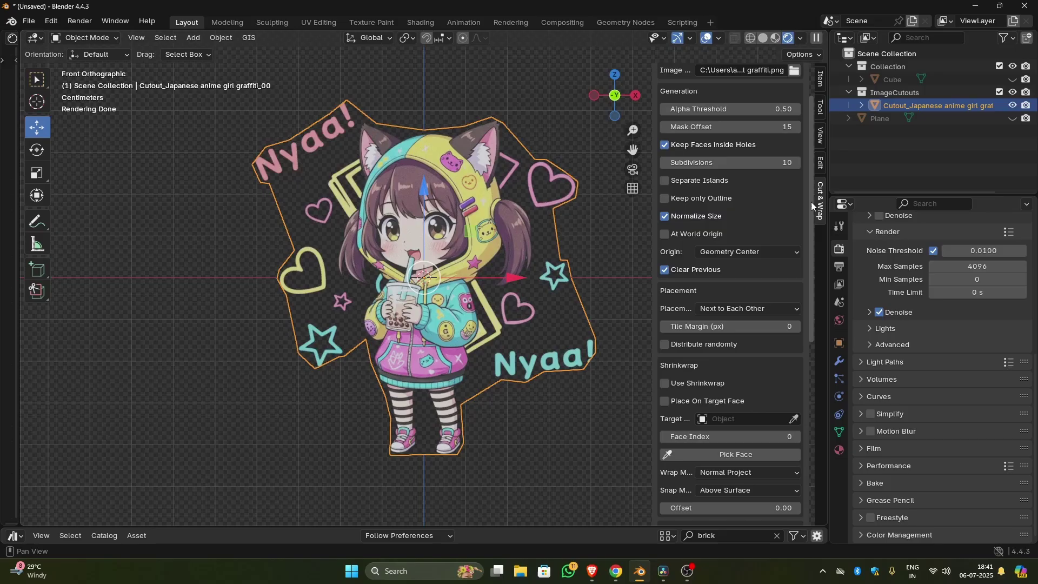
left_click_drag(812, 202, 810, 184)
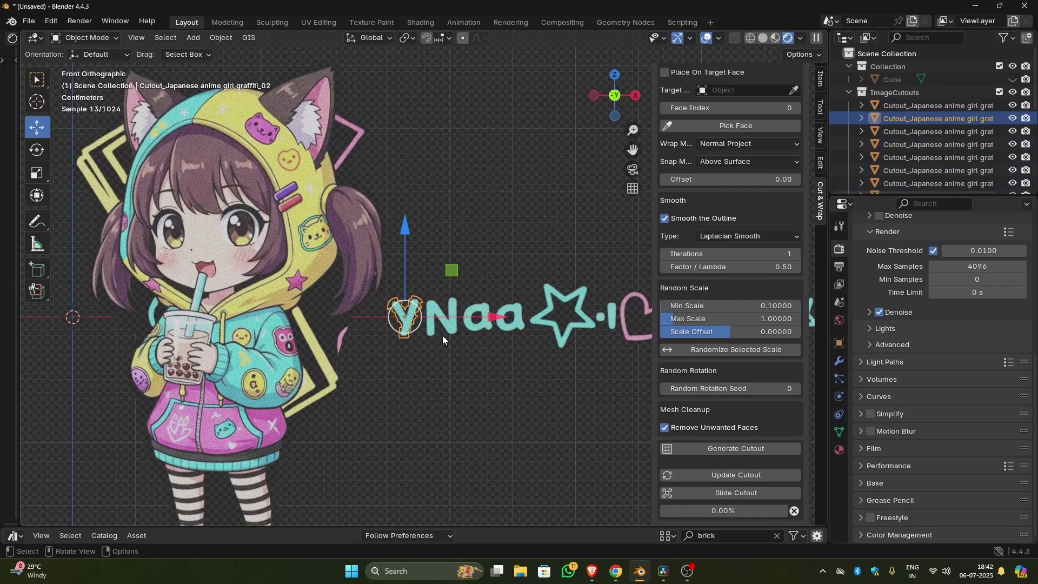
Step: Examine the separated anime girl graffiti islands by selecting individual letters and shapes along the row
left_click(471, 320)
scroll(413, 306, "up", 3)
middle_click_drag(413, 306, 242, 324, "shift")
left_click(390, 313)
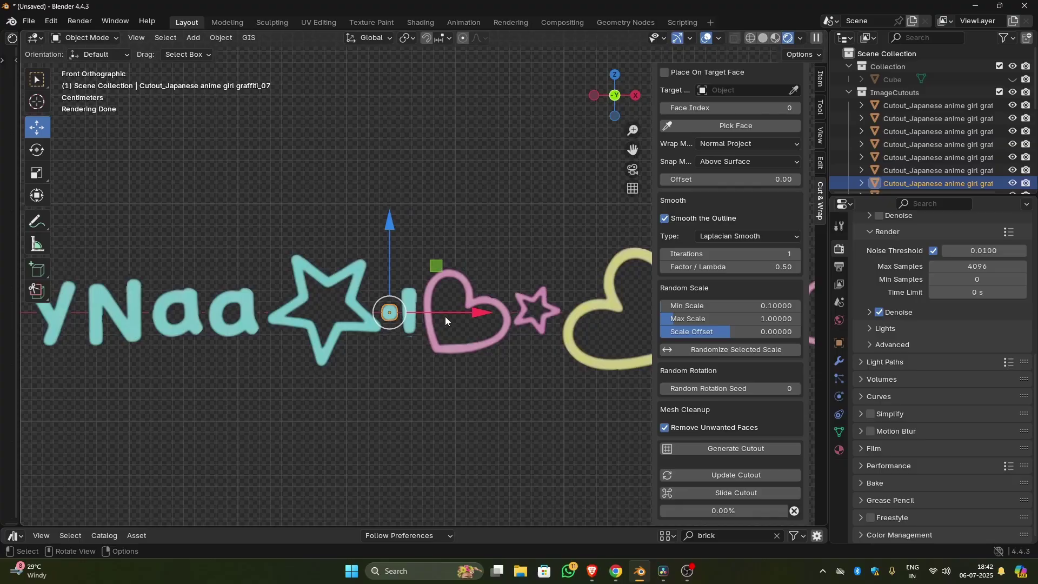
left_click(622, 323)
middle_click_drag(638, 376, 212, 381, "shift")
left_click(552, 342)
left_click(622, 326)
middle_click_drag(603, 439, 443, 439, "shift")
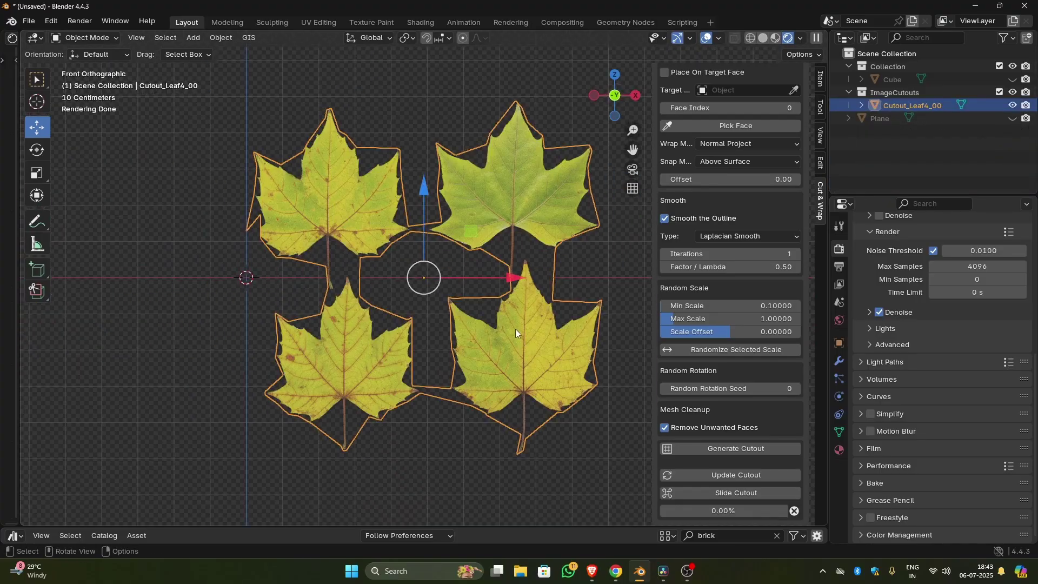
Step: Enable Separate Islands for the four-leaf Leaf4 image and deselect the separated leaf cutouts
key("KP_1")
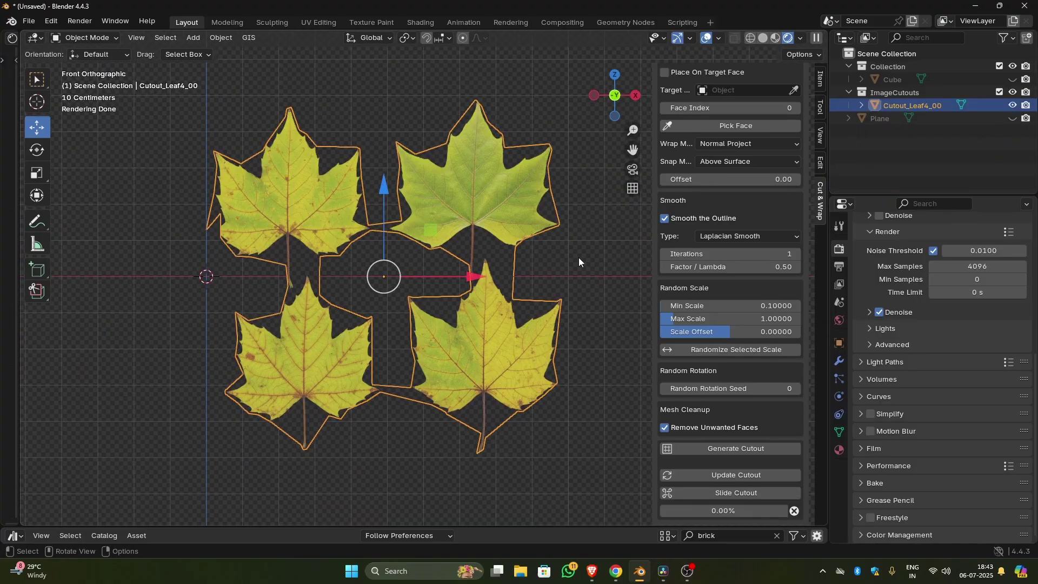
left_click(578, 258)
left_click(495, 342)
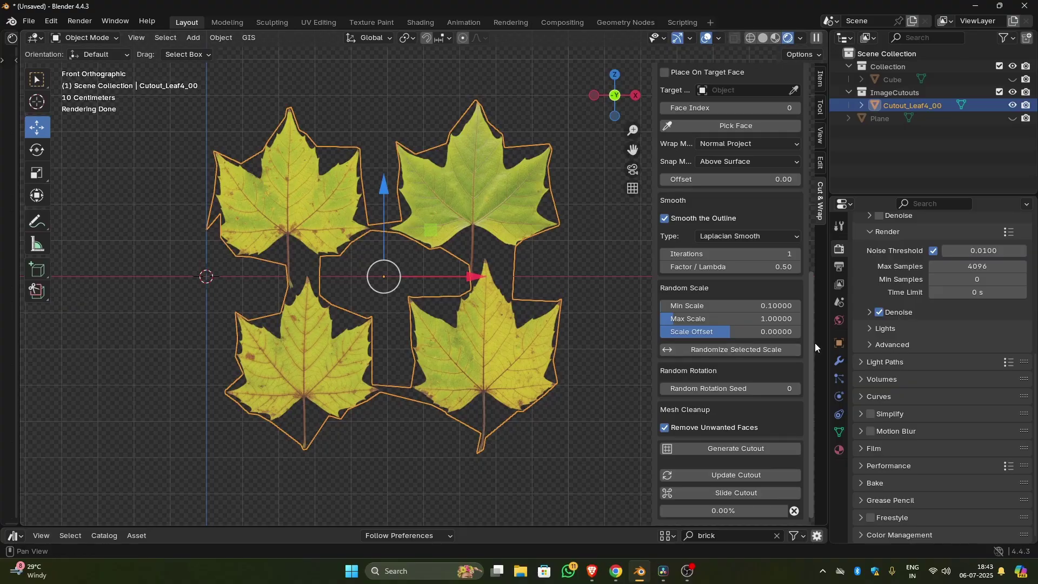
left_click_drag(813, 341, 825, 158)
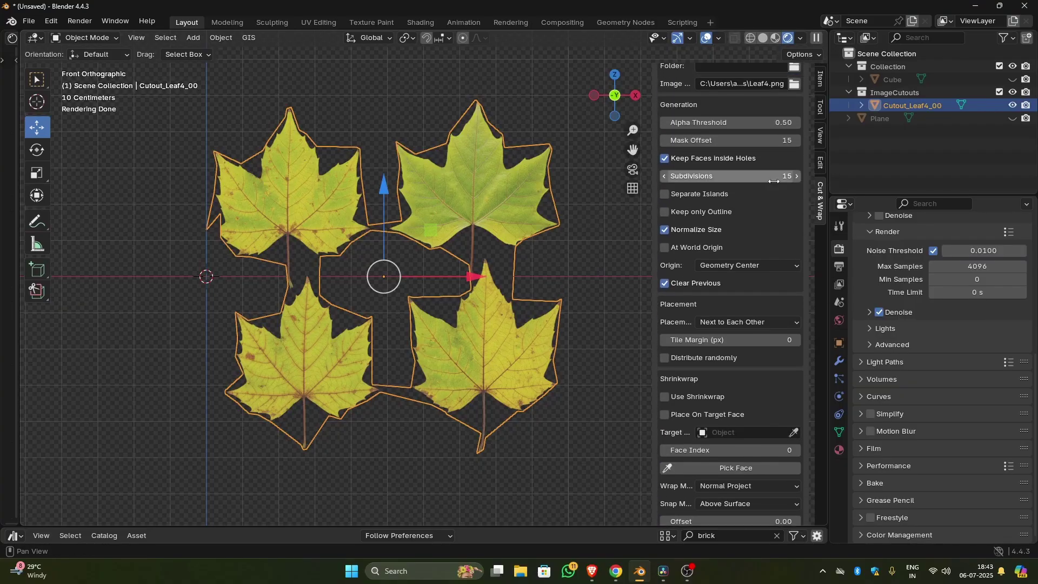
left_click(664, 194)
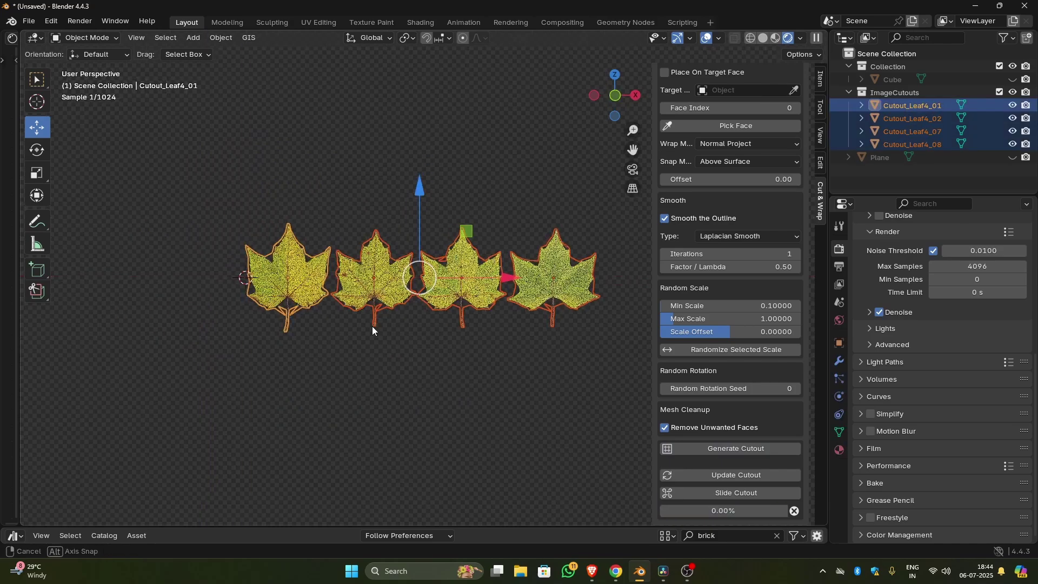
middle_click_drag(372, 326, 419, 359)
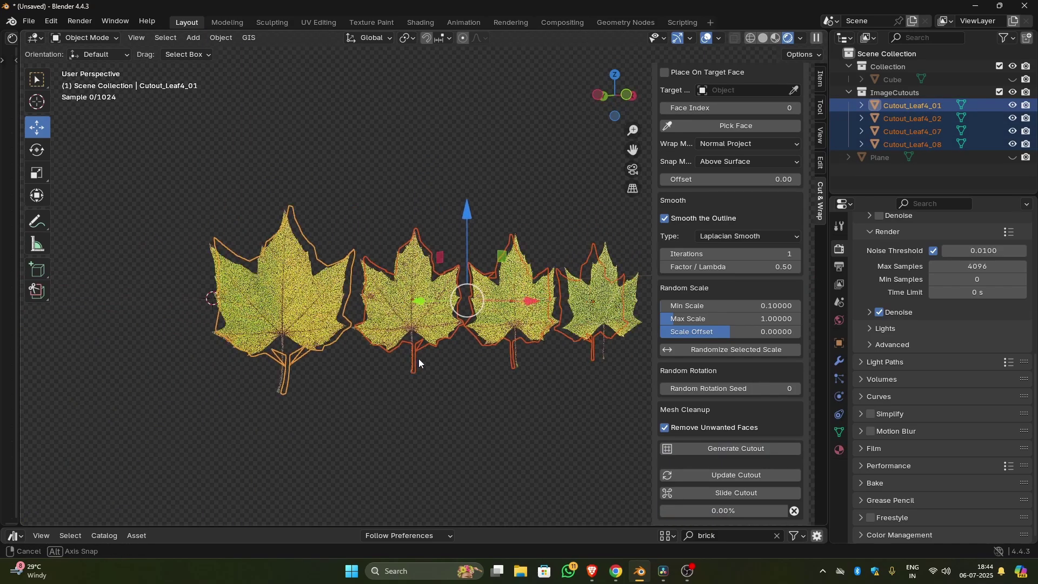
key("alt+a")
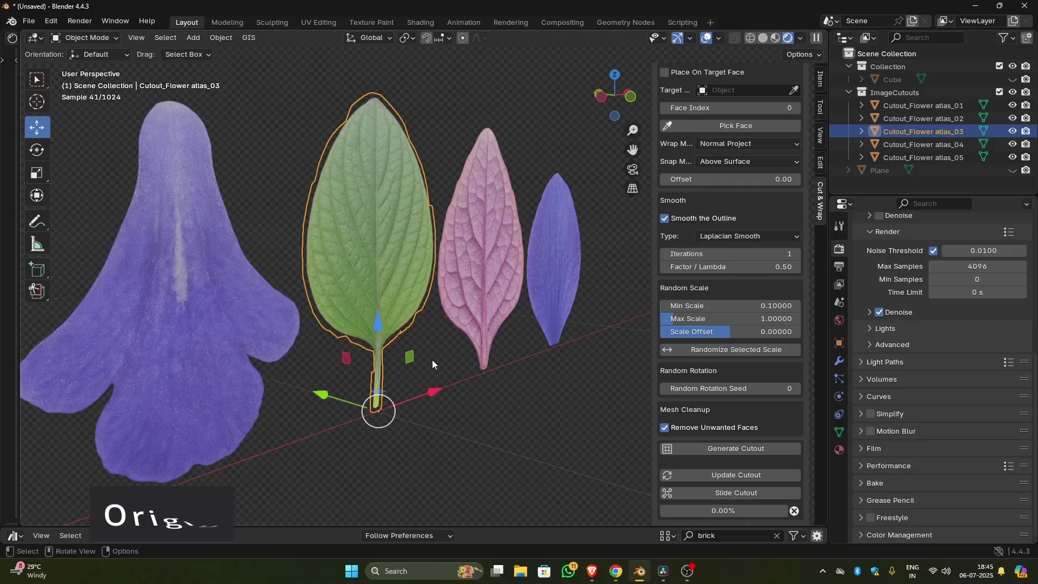
Step: Try rotating the green leaf cutout about the global X axis from its base origin
key("r")
key("x")
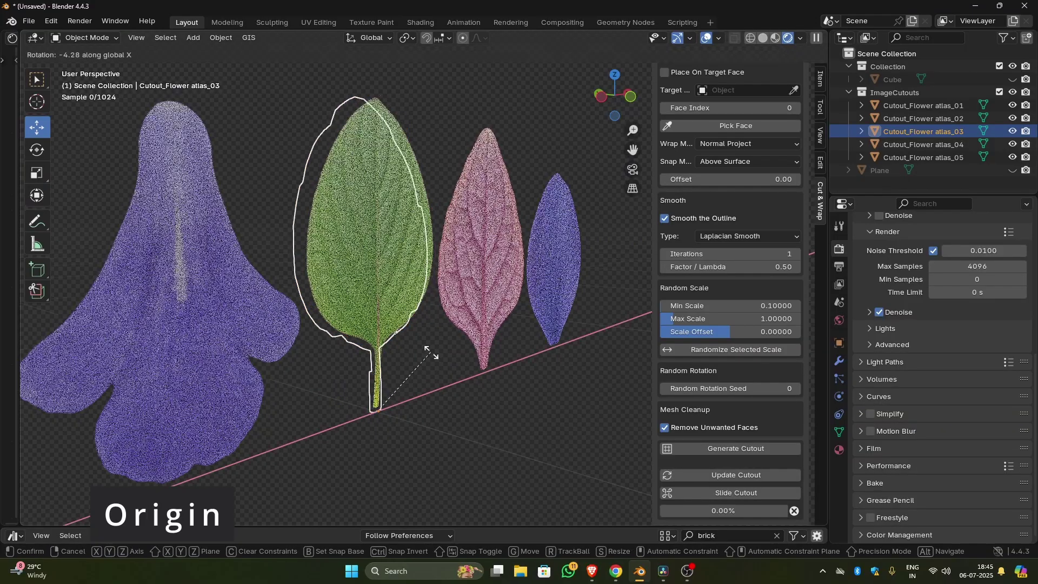
left_click(382, 366)
Step: Try rotating the pink leaf cutout about the global X axis from its base origin
left_click(497, 292)
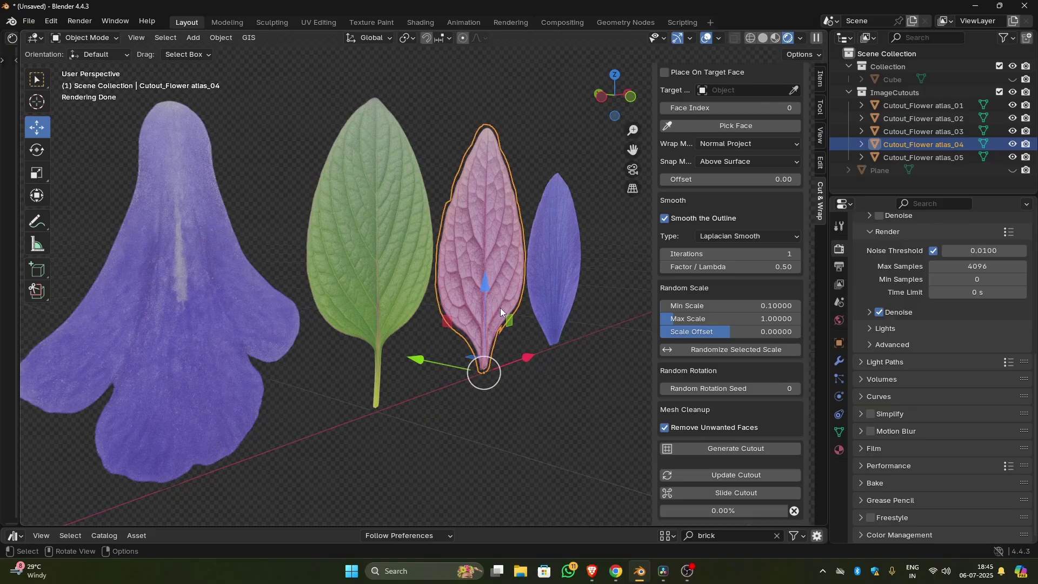
key("r")
key("x")
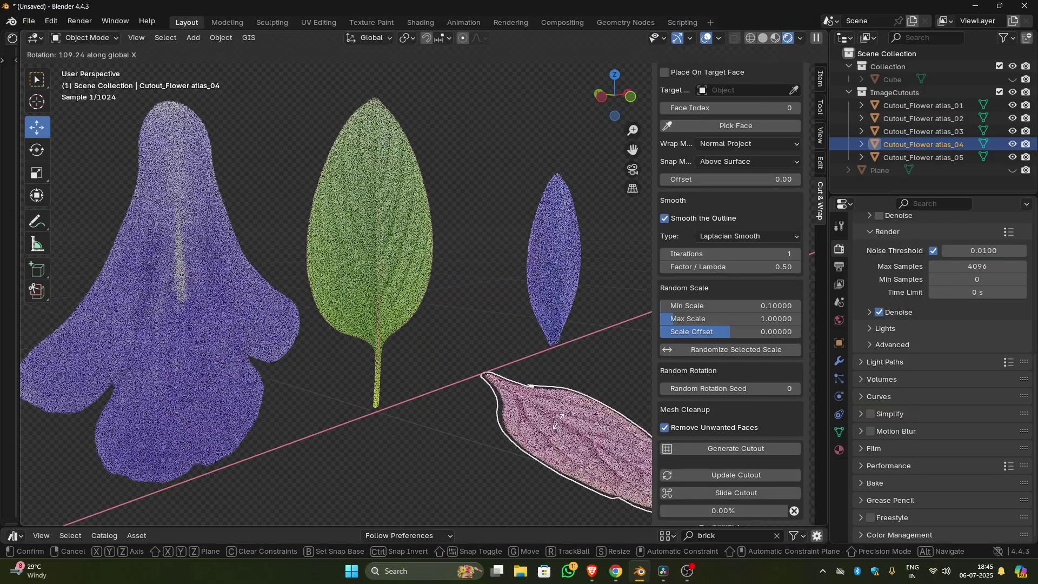
right_click(524, 312)
middle_click_drag(525, 311, 454, 353)
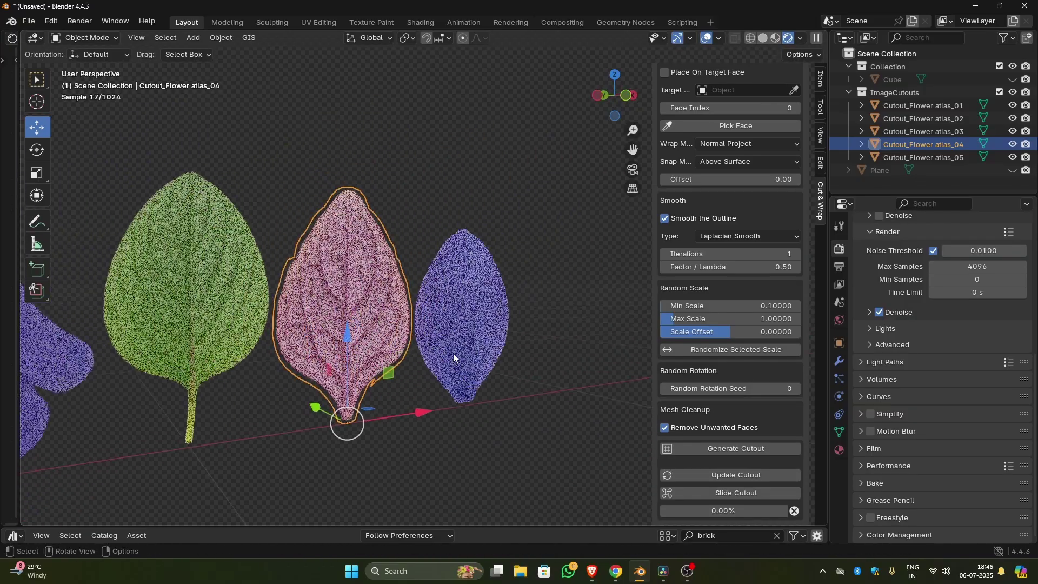
Step: Rotate the small blue petal cutout about the global X axis from its base origin
left_click(454, 357)
key("r")
key("x")
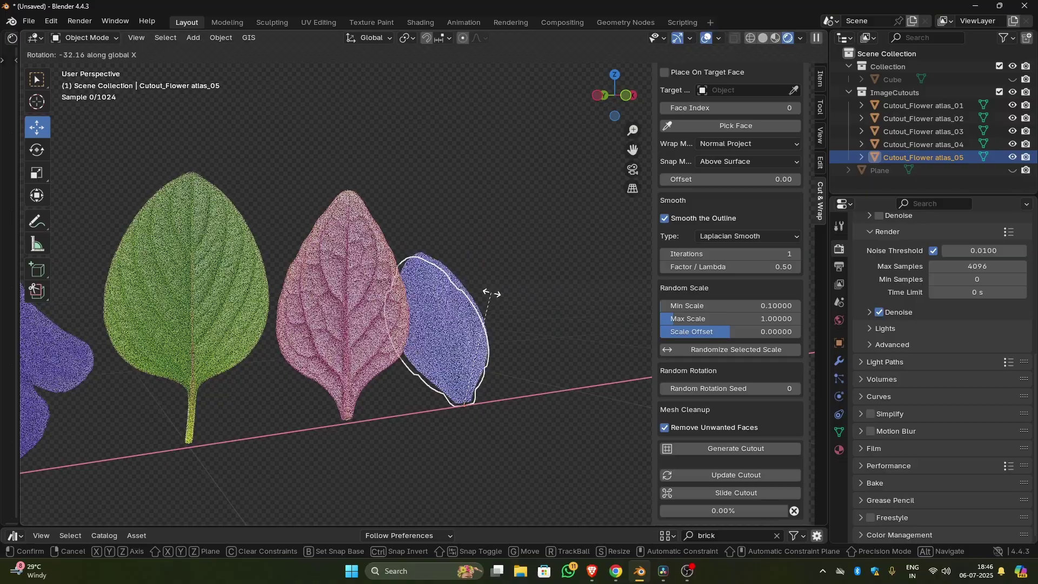
left_click(464, 404)
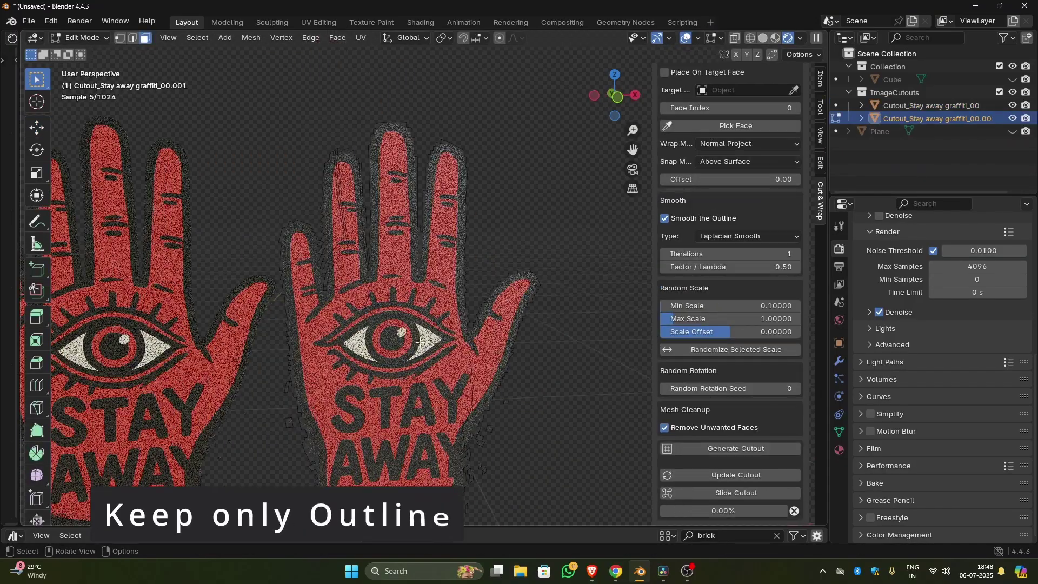
Step: Add the thumb and the index-side finger's remaining faces to the face selection on the second Stay away hand cutout
scroll(391, 288, "up", 3)
scroll(391, 287, "down", 2)
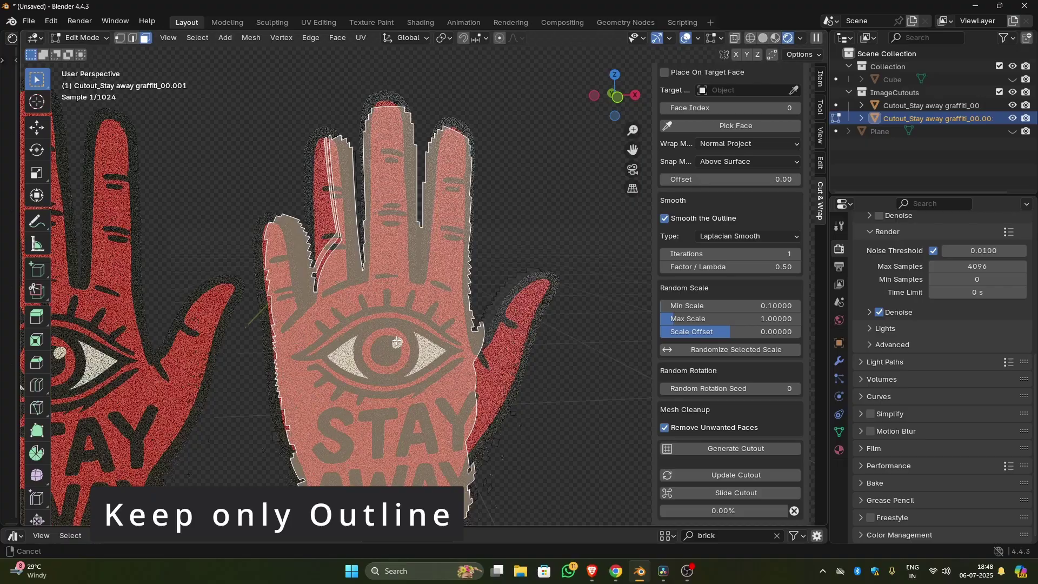
left_click(490, 334, "shift")
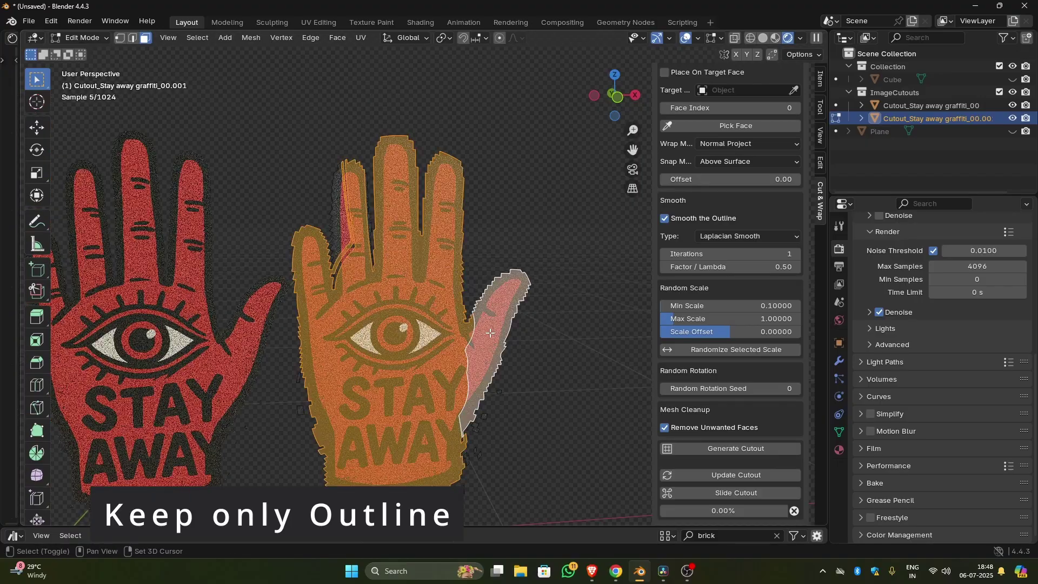
left_click(342, 224, "shift")
left_click(347, 252, "shift")
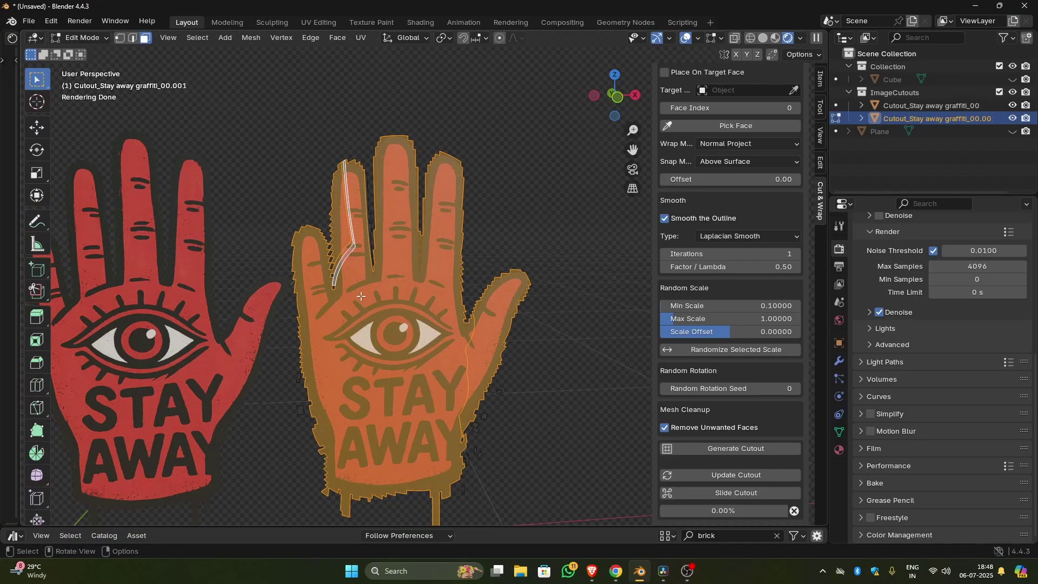
Step: Leave face editing and return the second Stay away hand cutout to Object Mode
key("Tab")
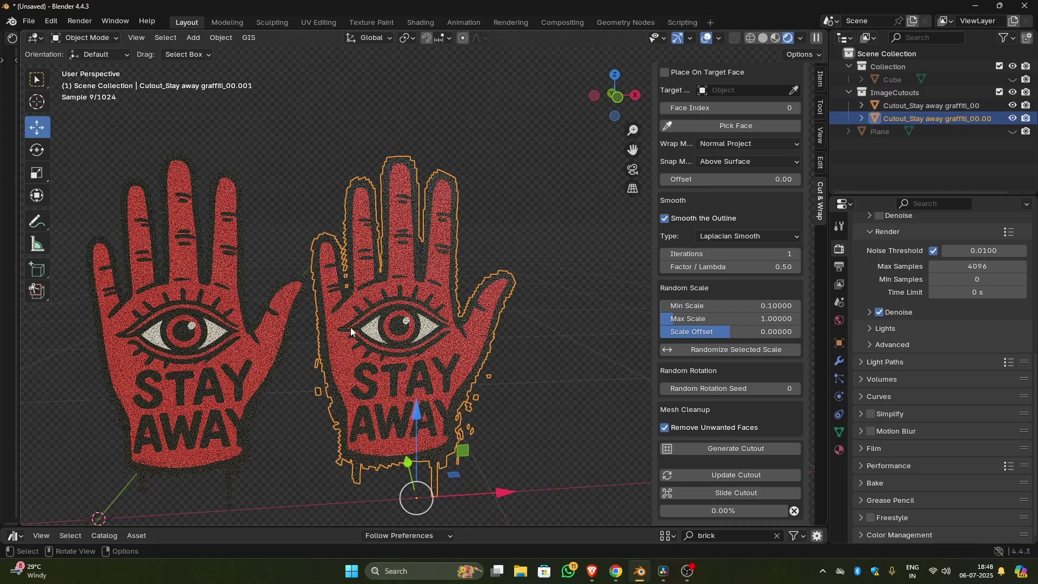
middle_click_drag(354, 340, 417, 308, "shift")
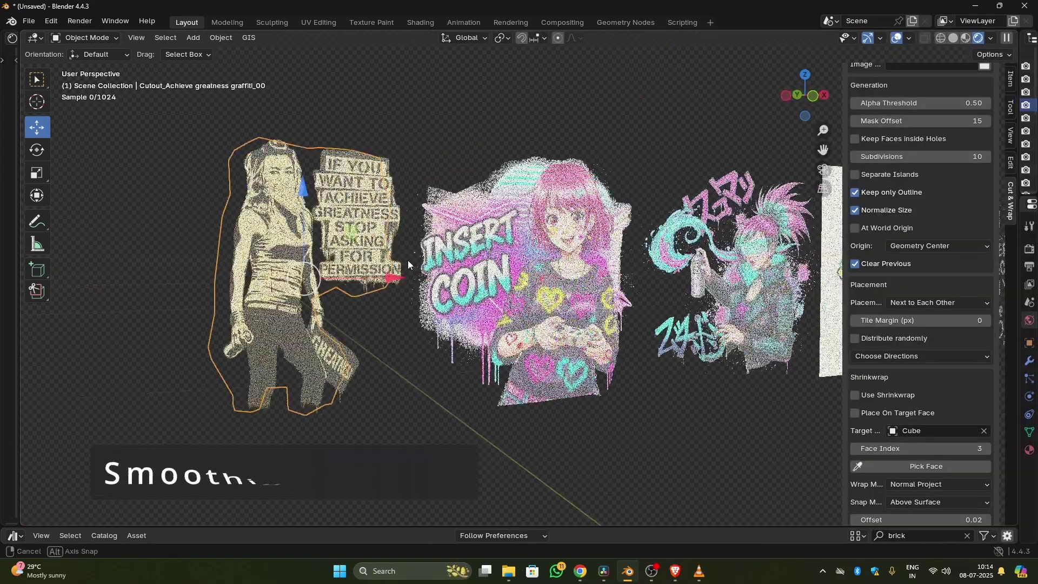
Step: Select the graffiti cutouts in the row one after another, from Insert Coin past the Japanese samurai, to examine their outlines
left_click(527, 260)
middle_click_drag(527, 260, 398, 270, "shift")
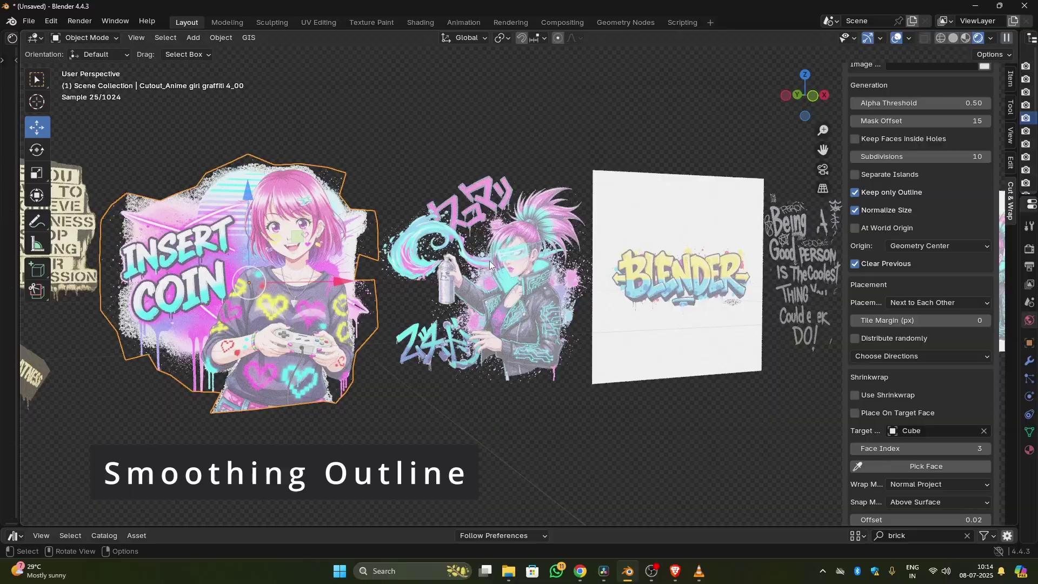
left_click(505, 272)
middle_click_drag(509, 275, 180, 240, "shift")
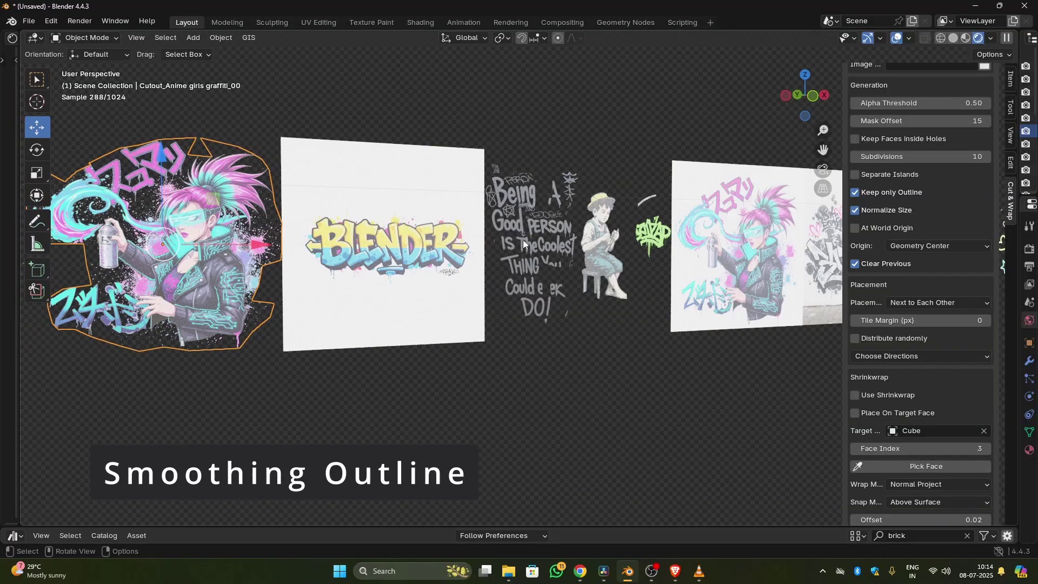
left_click(523, 244)
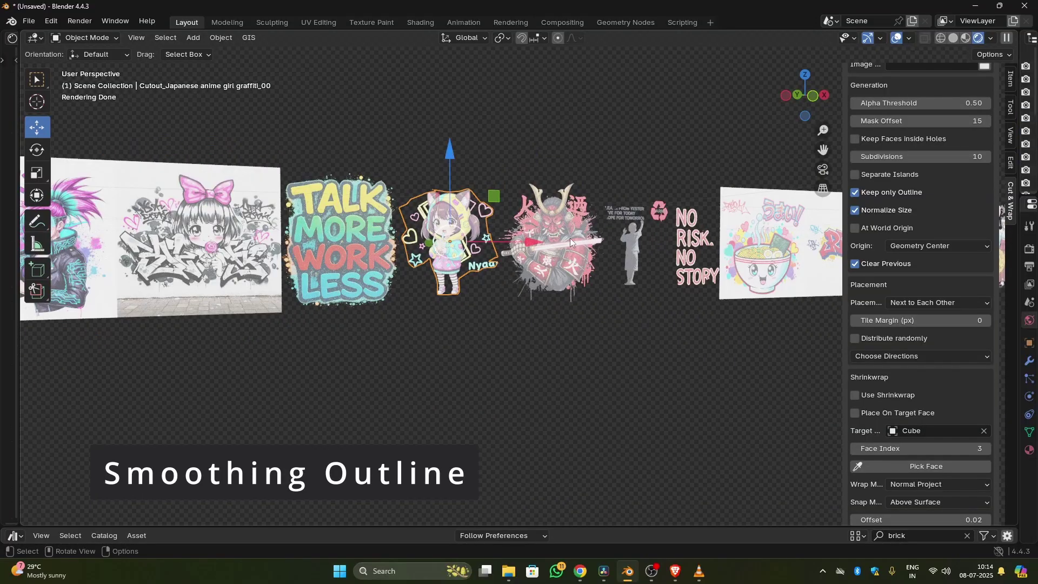
left_click(571, 236)
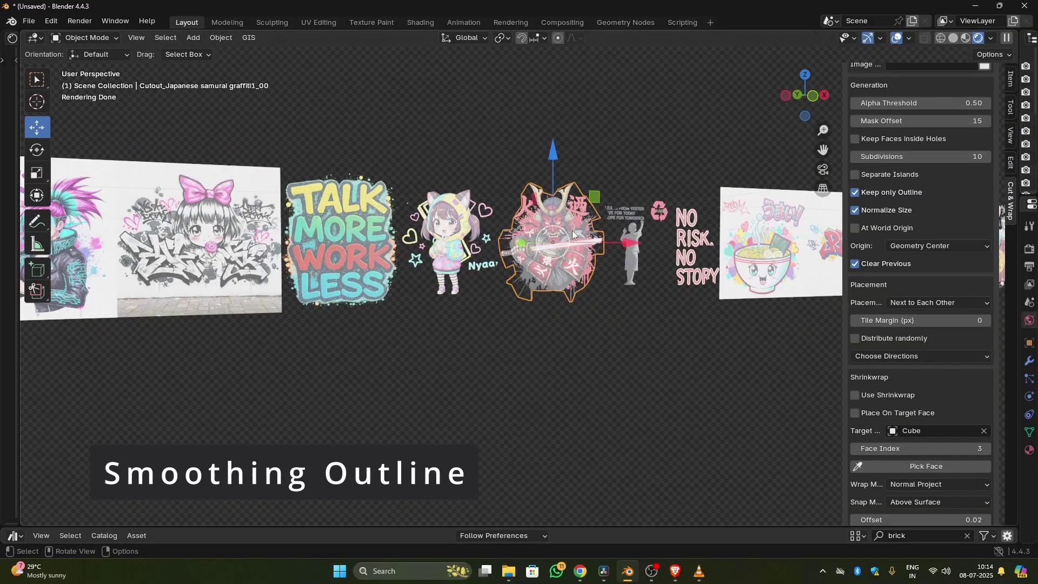
left_click(637, 235)
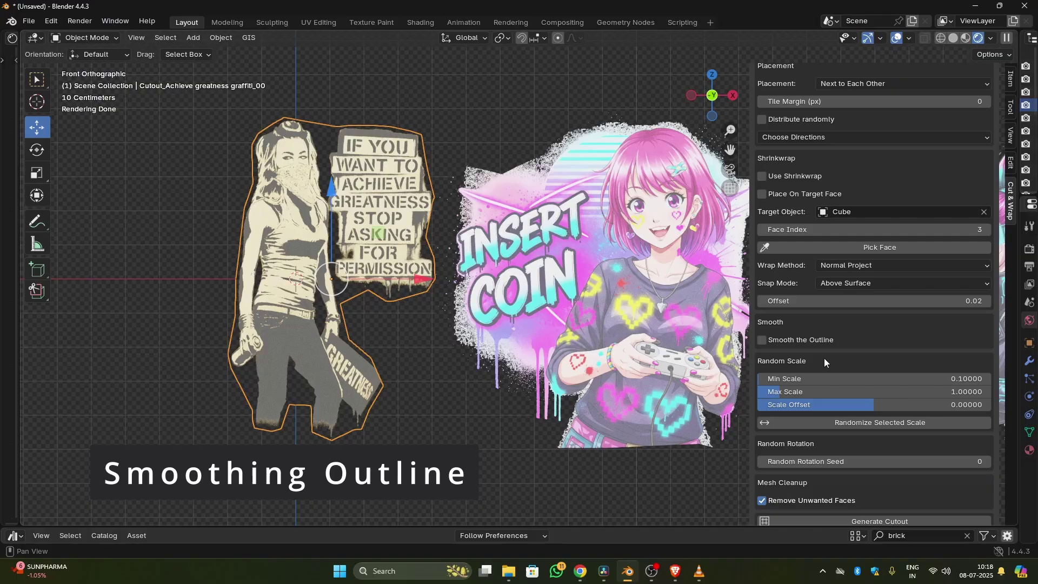
Step: Enable Smooth the Outline and vary the number of smoothing iterations for the Achieve greatness graffiti cutout
left_click(761, 340)
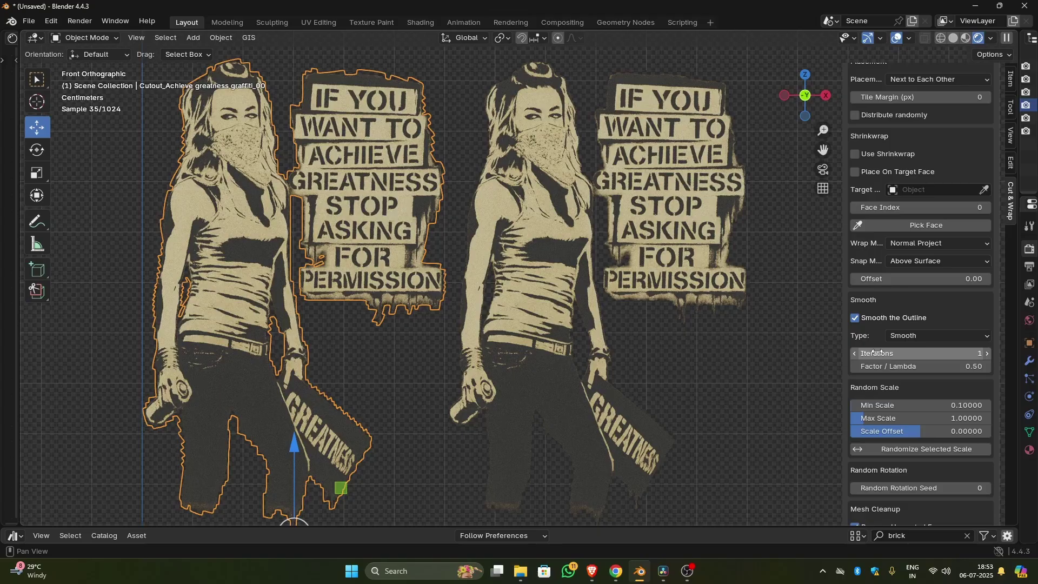
left_click(988, 354)
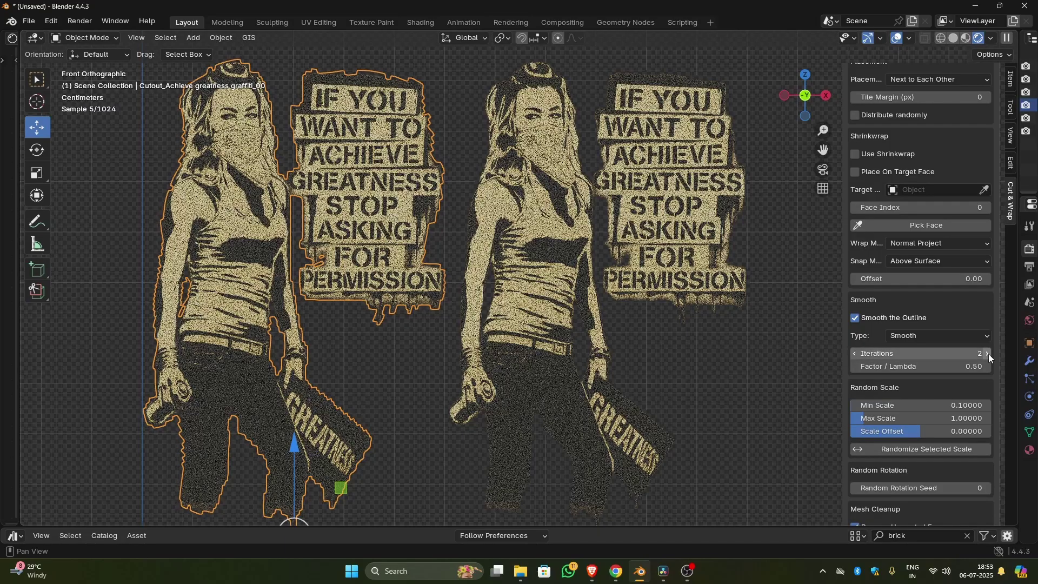
left_click(989, 354)
left_click(988, 353)
left_click(989, 354)
left_click(988, 354)
left_click(989, 354)
left_click_drag(958, 356, 966, 357)
left_click_drag(958, 357, 977, 357)
left_click_drag(958, 356, 984, 356)
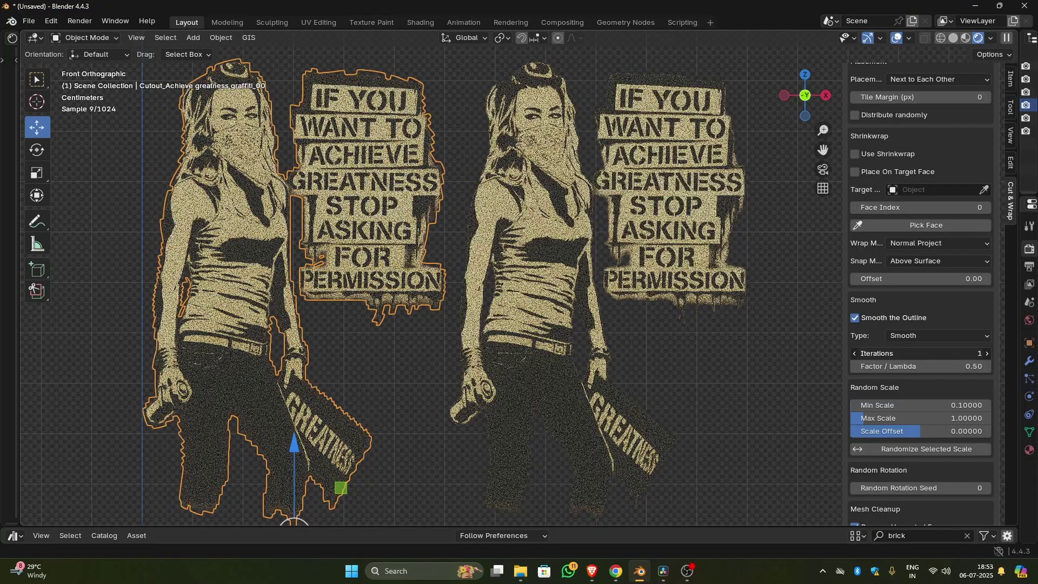
Step: Change the outline smoothing type to Laplacian Smooth and adjust its iterations
left_click(919, 336)
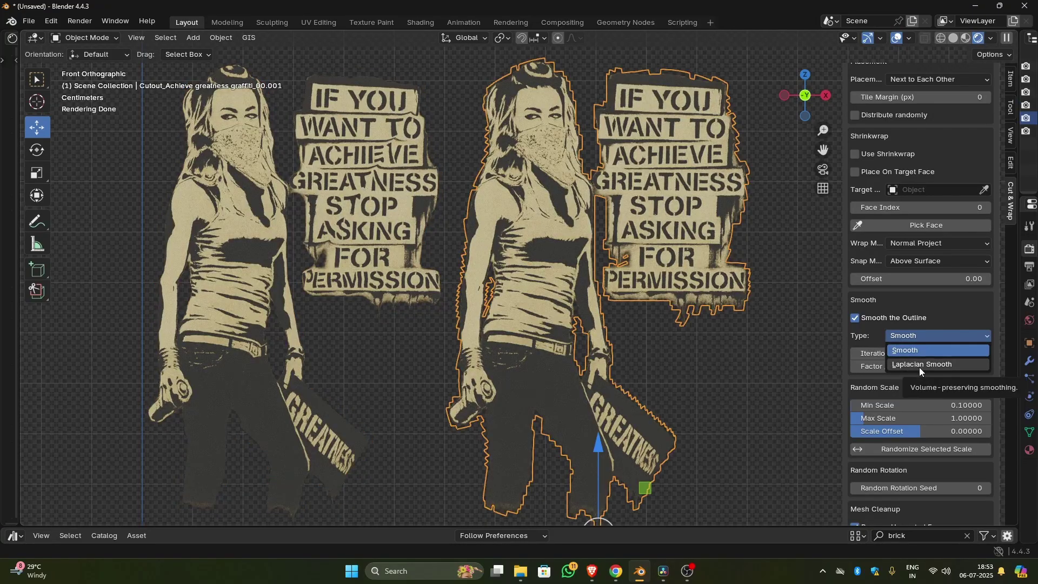
left_click(919, 365)
left_click_drag(934, 357, 920, 357)
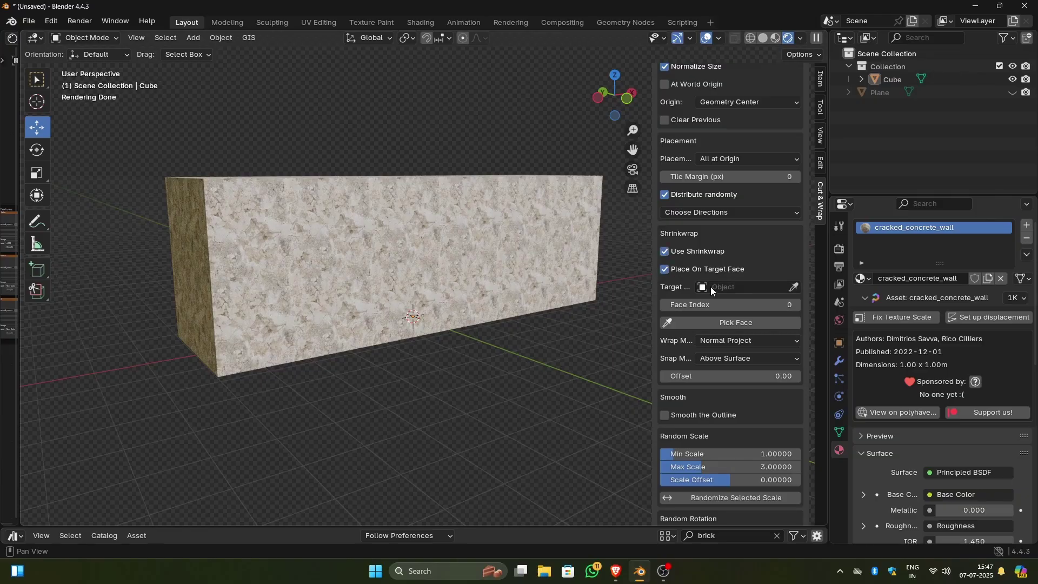
Step: Set the Cube as the shrinkwrap target object and pick its long side face for placement
left_click(794, 287)
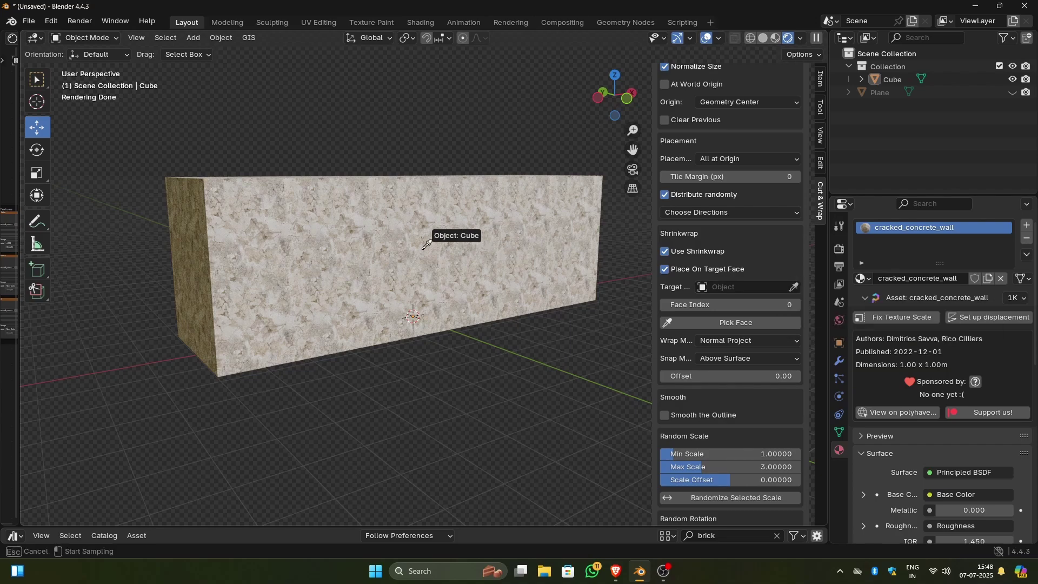
left_click(374, 242)
mouse_move(379, 246)
middle_mouse_down()
mouse_move(385, 266)
mouse_move(376, 264)
middle_mouse_up()
left_click(724, 323)
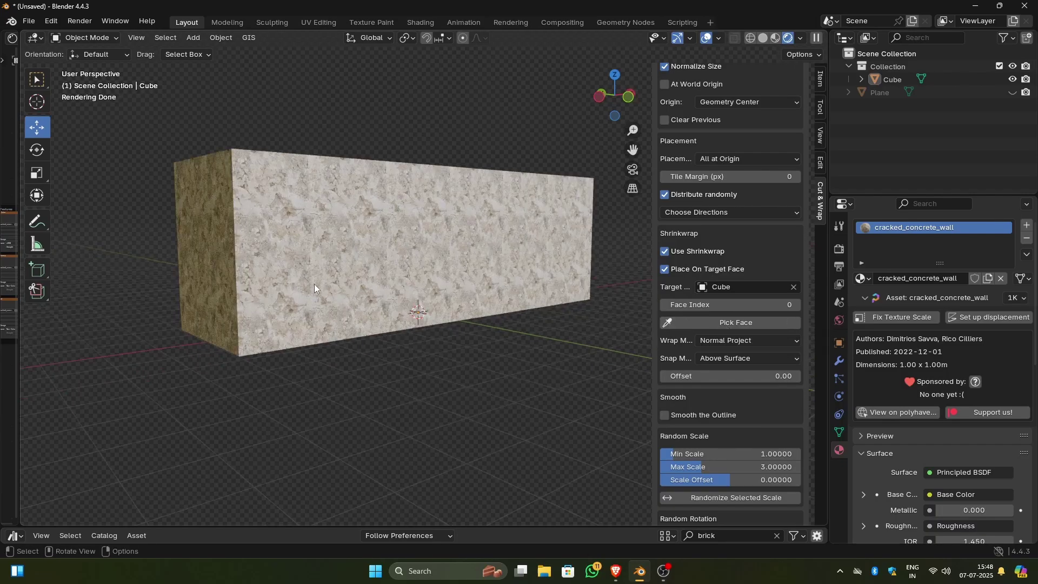
Step: Generate the Talk More Work Less graffiti cutout on the cube's picked side face
left_click_drag(810, 309, 809, 398)
left_click(737, 446)
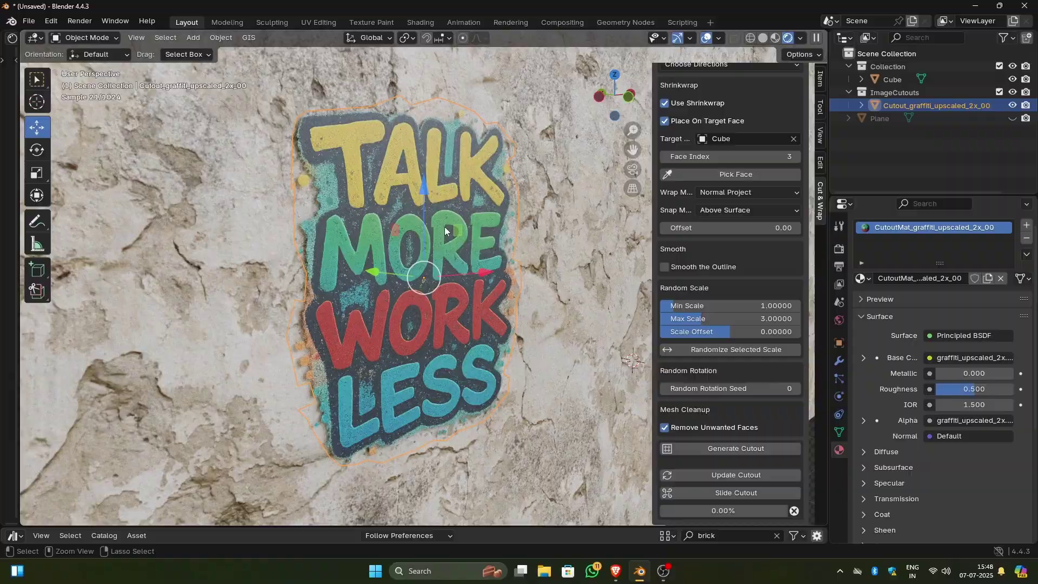
middle_click_drag(444, 227, 444, 343, "ctrl")
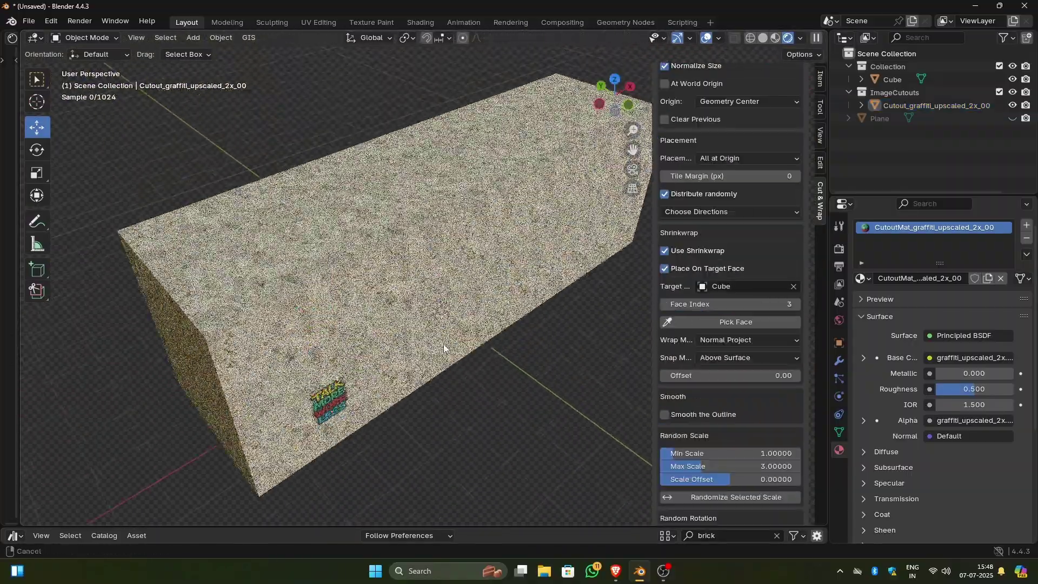
Step: Pick the cube's top face as the target face and generate another graffiti cutout on it
middle_click_drag(445, 290, 448, 312)
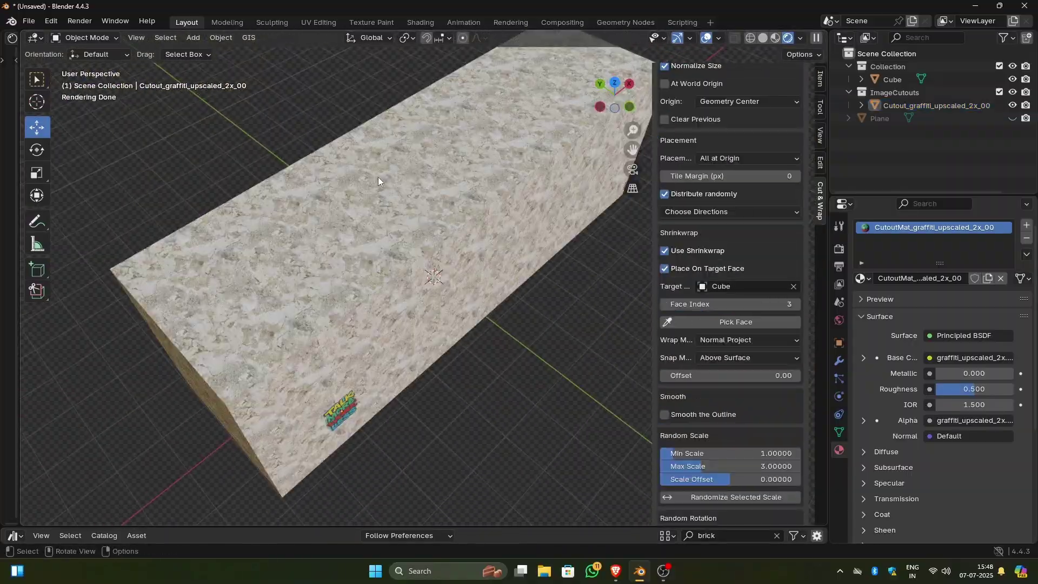
scroll(746, 443, "down", 5)
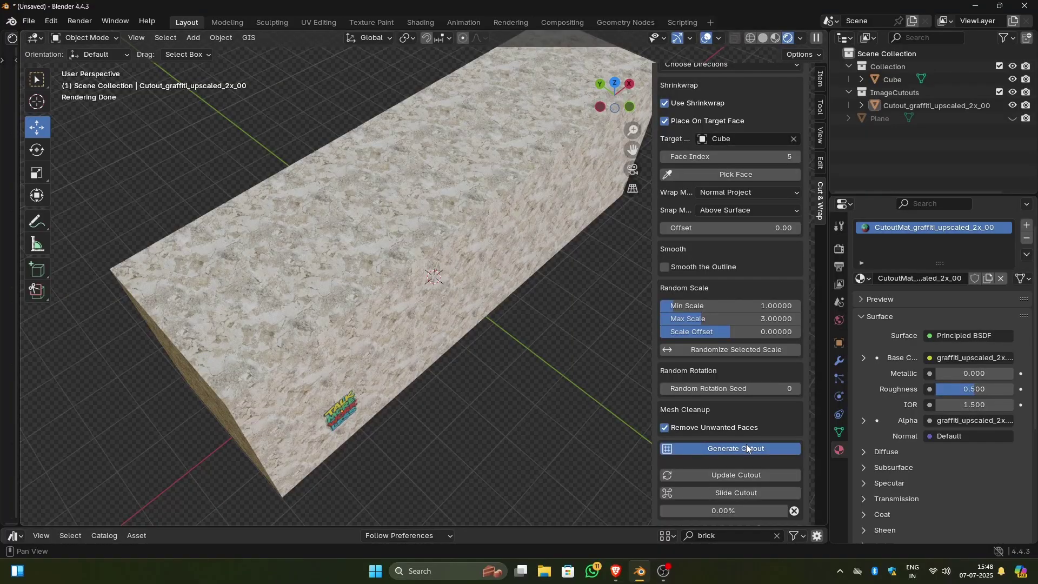
left_click(746, 448)
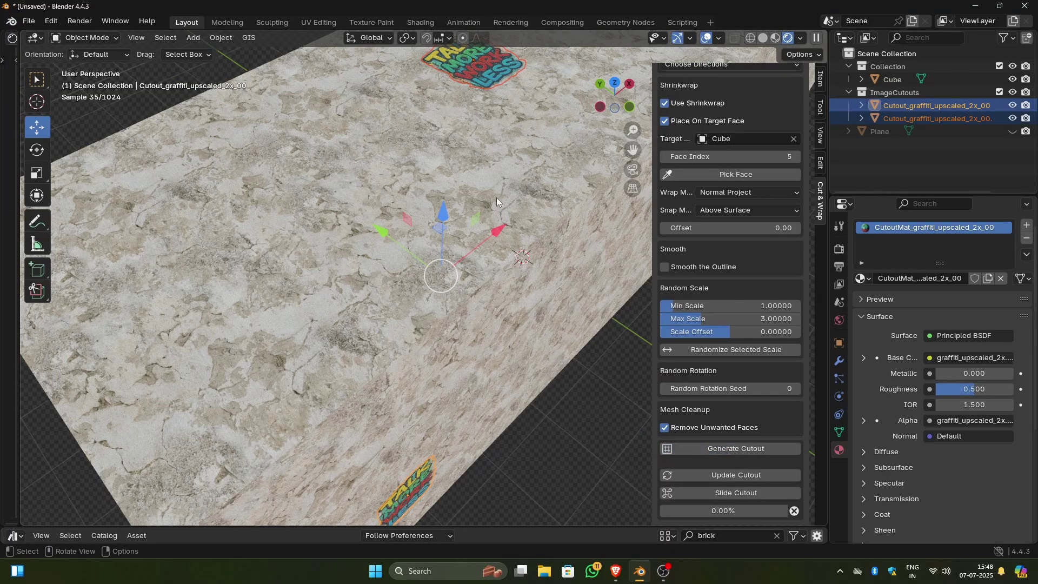
middle_click_drag(497, 197, 501, 287, "ctrl")
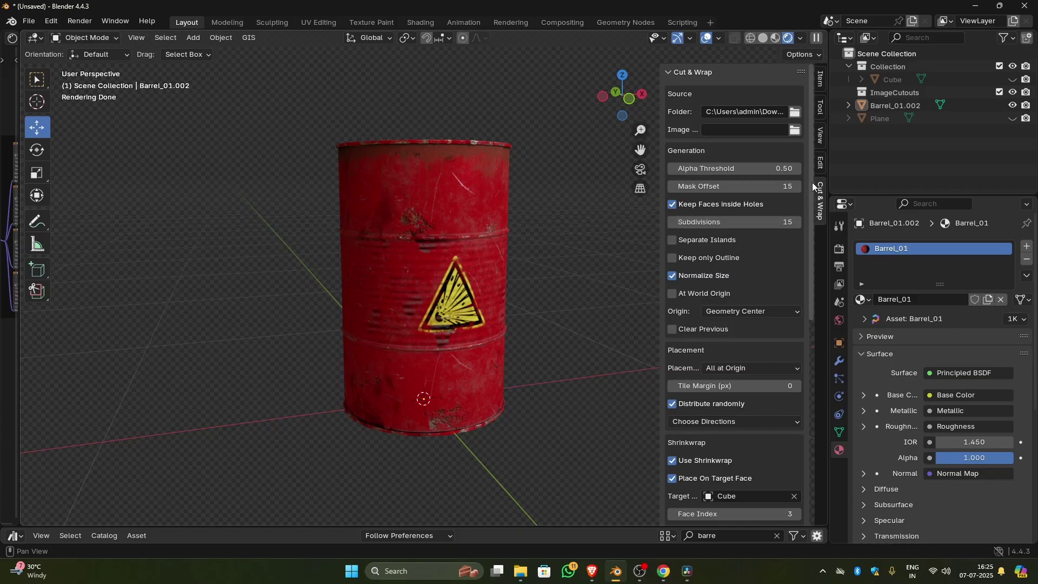
Step: Try the Next to Each Other placement for the cutouts and set it back to All at Origin
left_click_drag(812, 183, 817, 295)
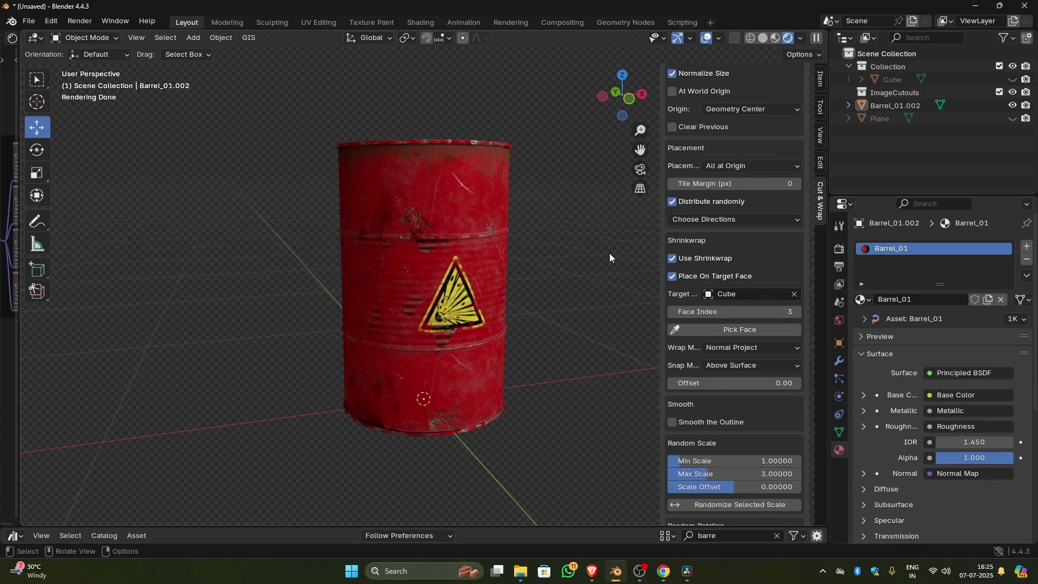
scroll(536, 269, "down", 3)
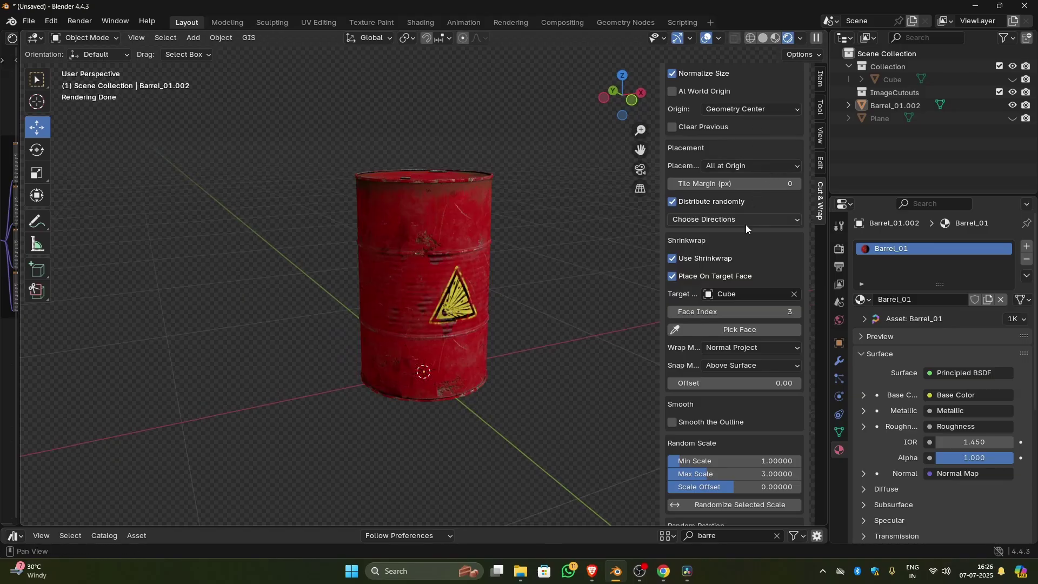
left_click(743, 167)
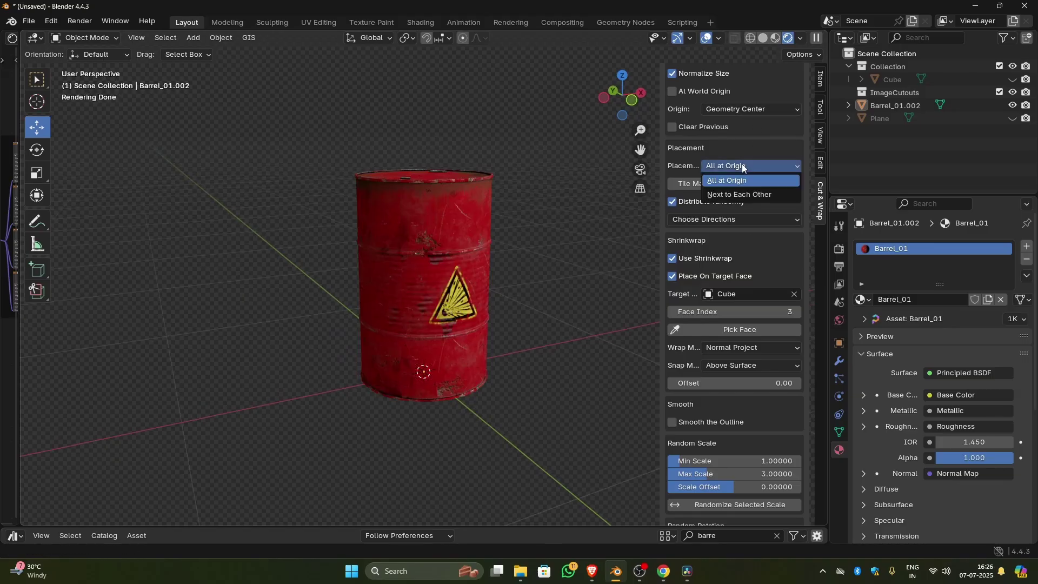
left_click(741, 194)
left_click(743, 168)
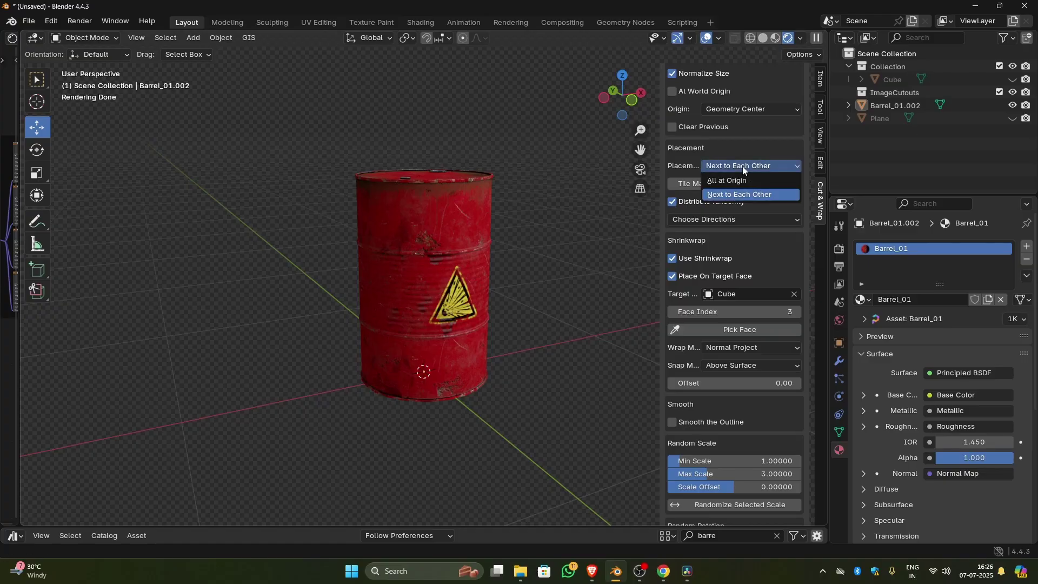
left_click(739, 183)
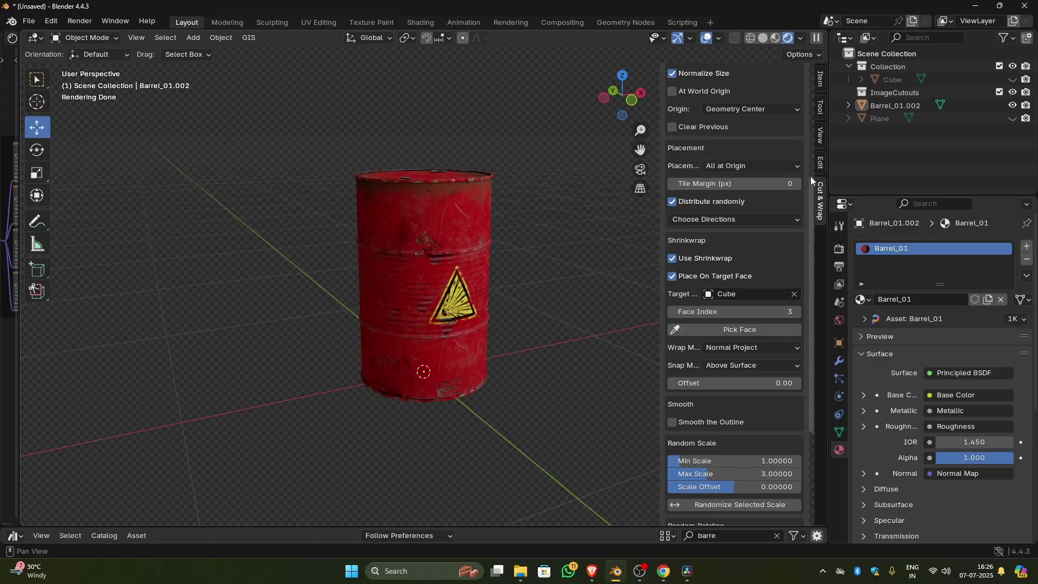
Step: Replace the shrinkwrap target with Barrel_01.002 and pick a face on the barrel's side
left_click_drag(810, 184, 812, 199)
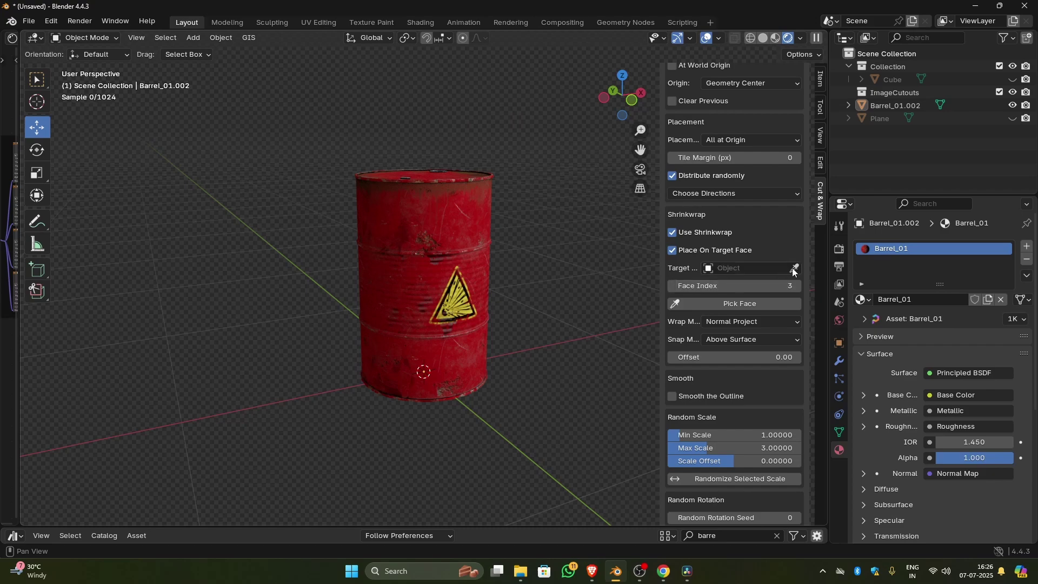
left_click(793, 269)
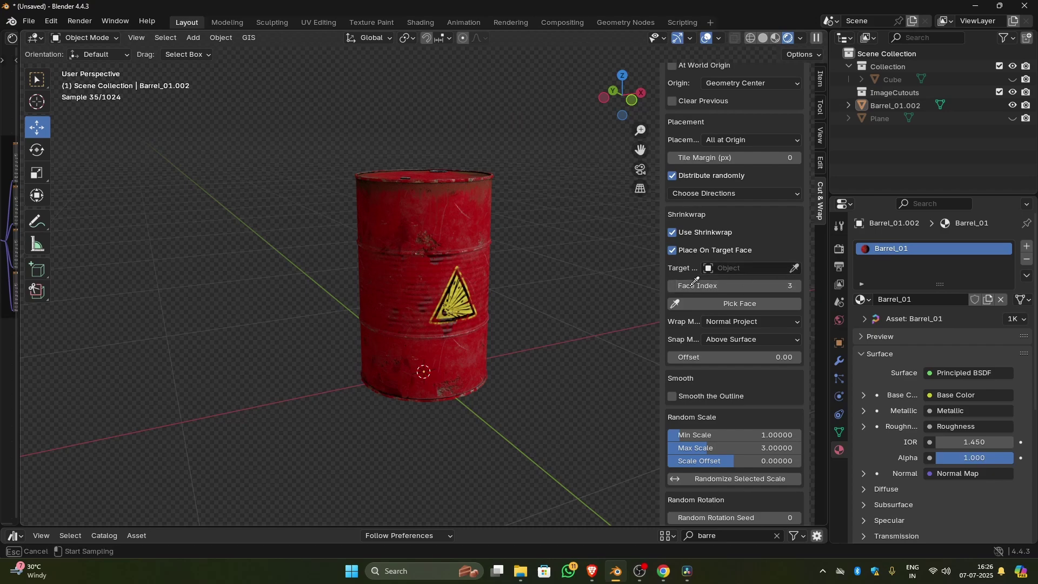
left_click(430, 229)
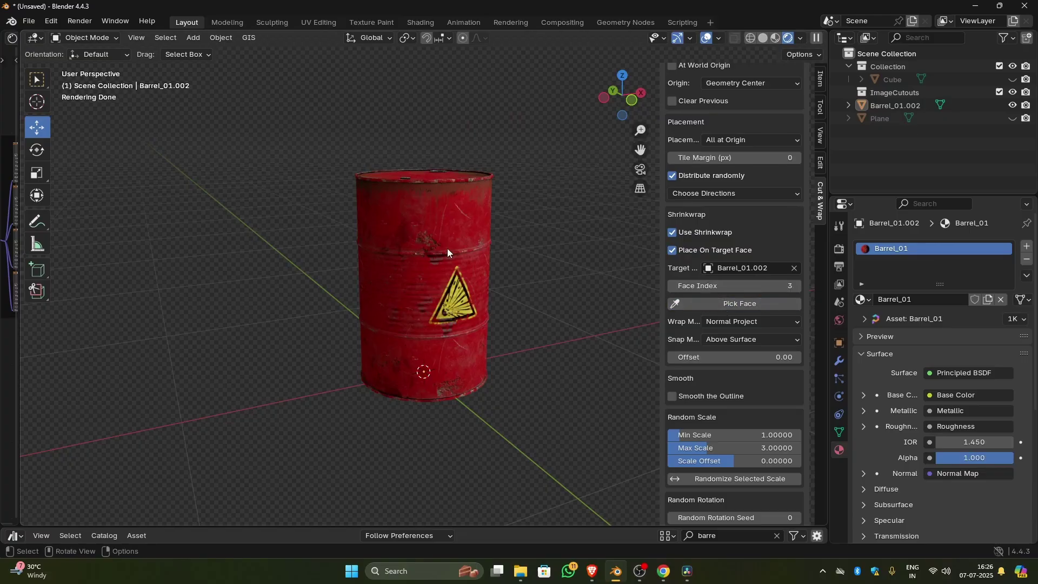
mouse_move(458, 258)
middle_mouse_down()
mouse_move(480, 265)
mouse_move(475, 253)
middle_mouse_up()
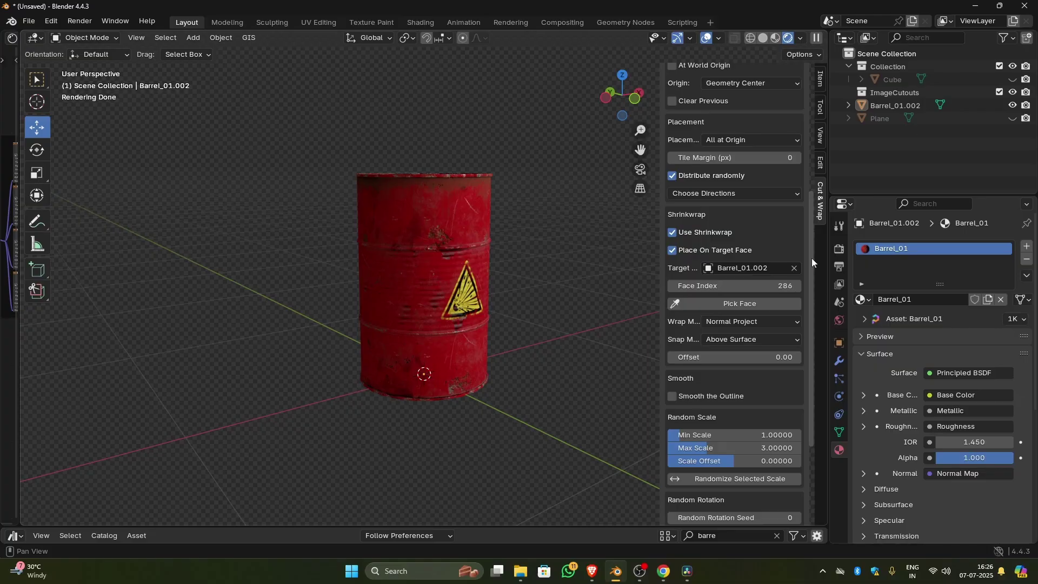
Step: Look through the available shrinkwrap wrap methods and snap modes, keeping Normal Project and Above Surface
left_click_drag(811, 248, 816, 292)
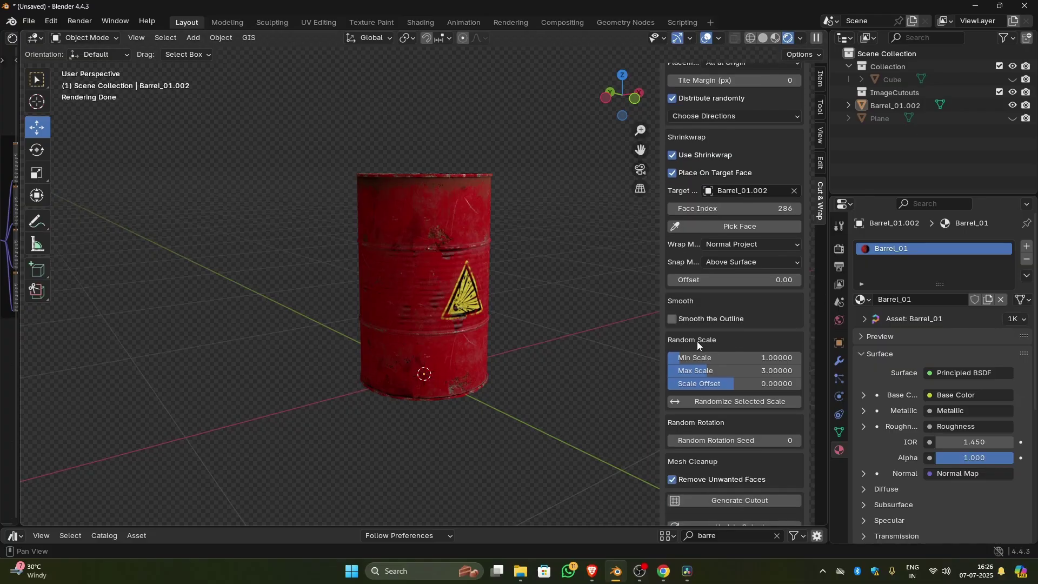
left_click(729, 246)
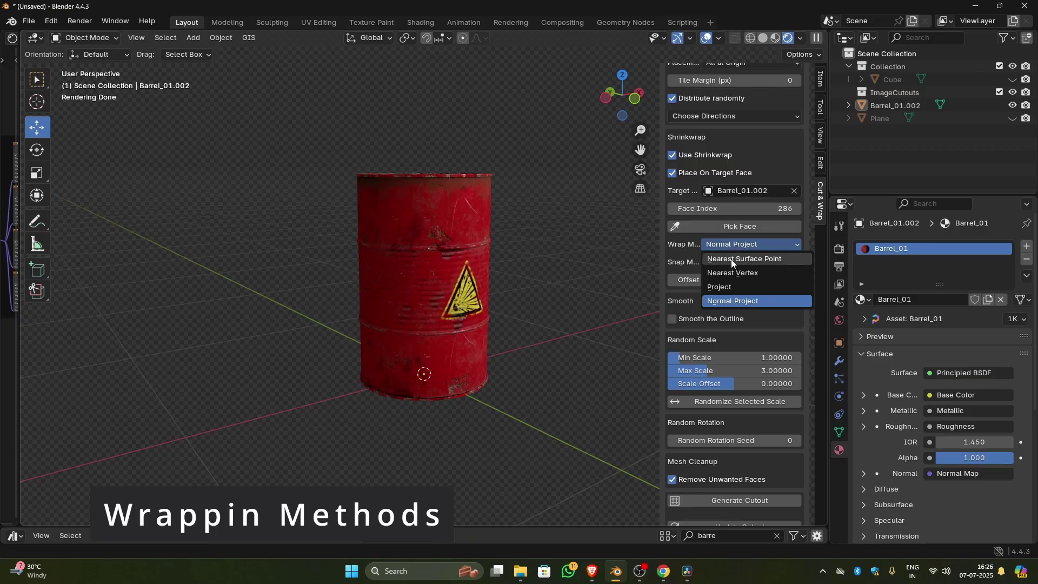
left_click(734, 244)
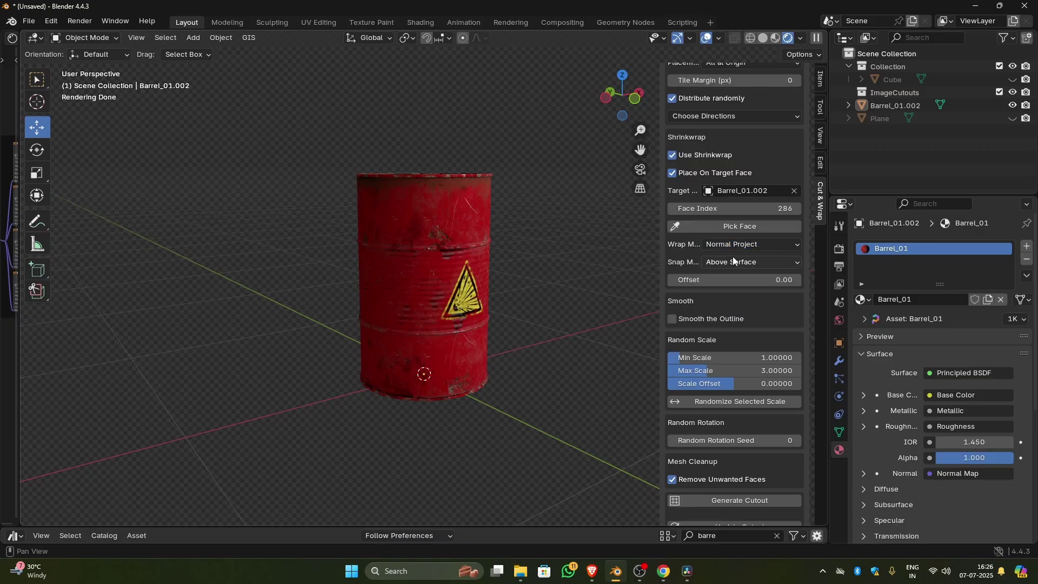
left_click(736, 262)
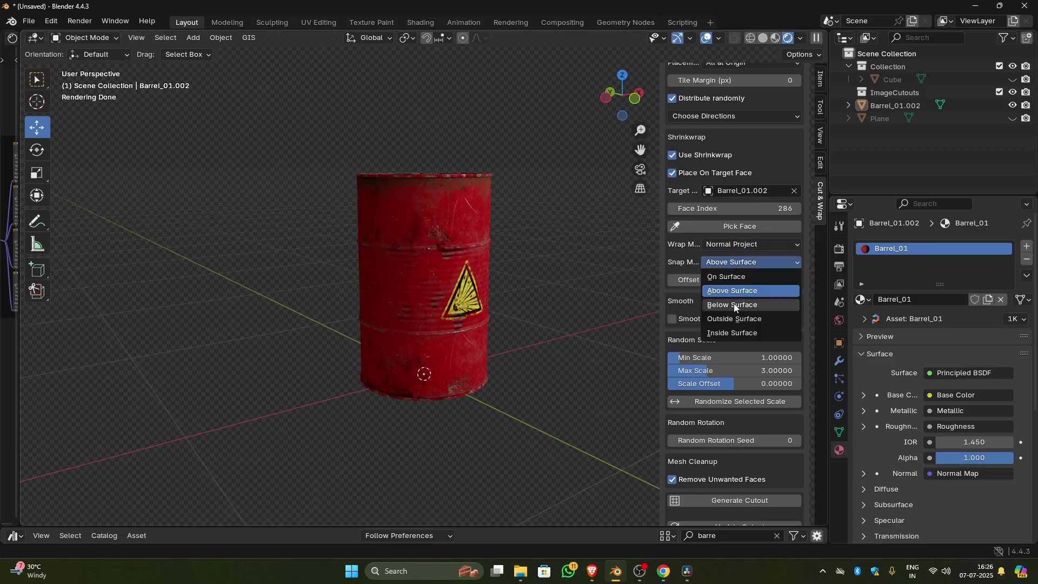
left_click(742, 262)
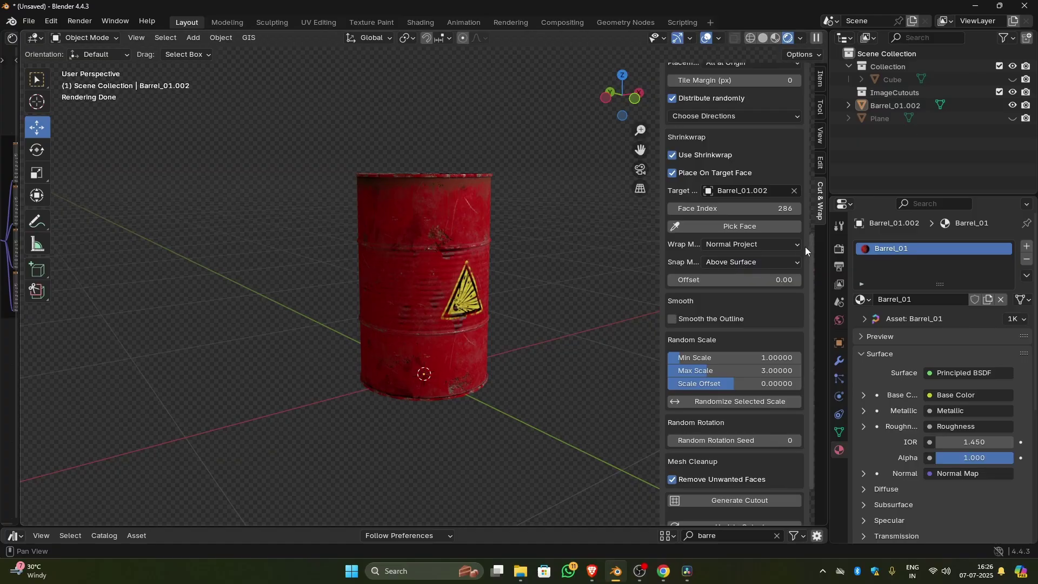
Step: Generate the image cutouts wrapped onto the barrel's picked face
scroll(747, 449, "down", 2)
left_click(746, 448)
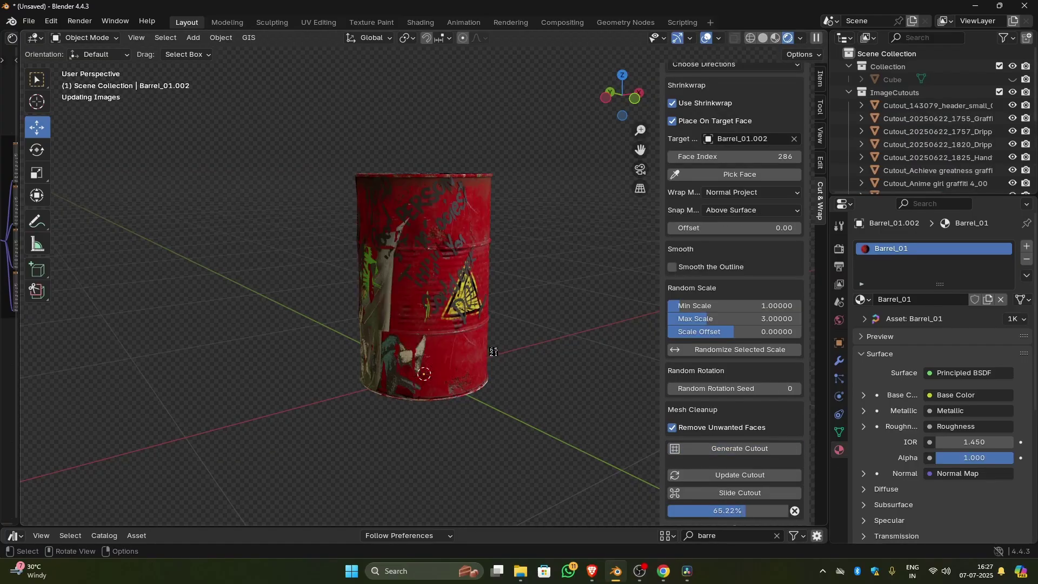
Step: Set the random scale range to a minimum of 0.1 and a maximum of 0.6, and randomize the selected cutouts' scale
left_click(958, 350)
key("BackSpace")
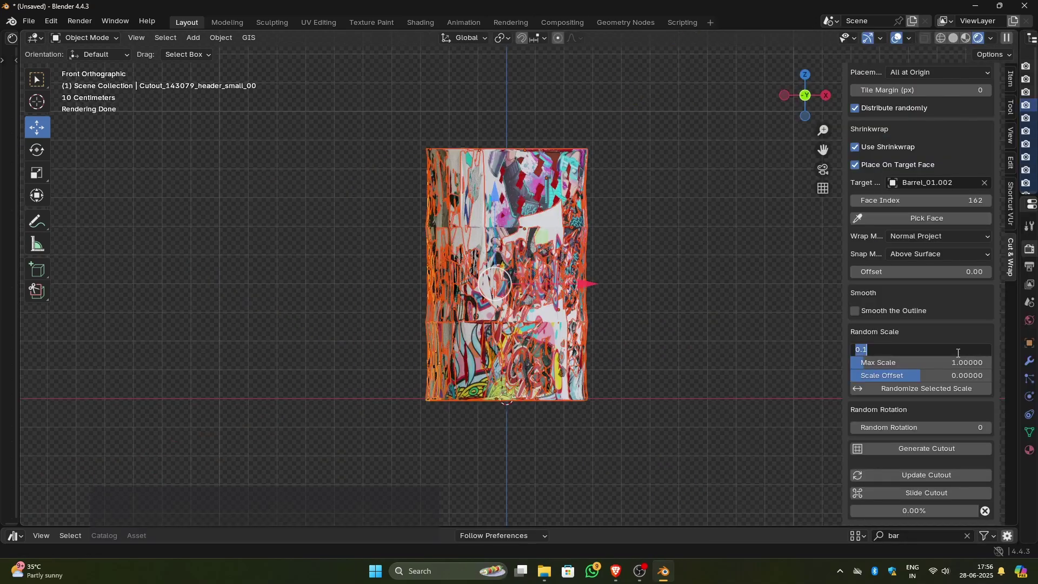
type(".1")
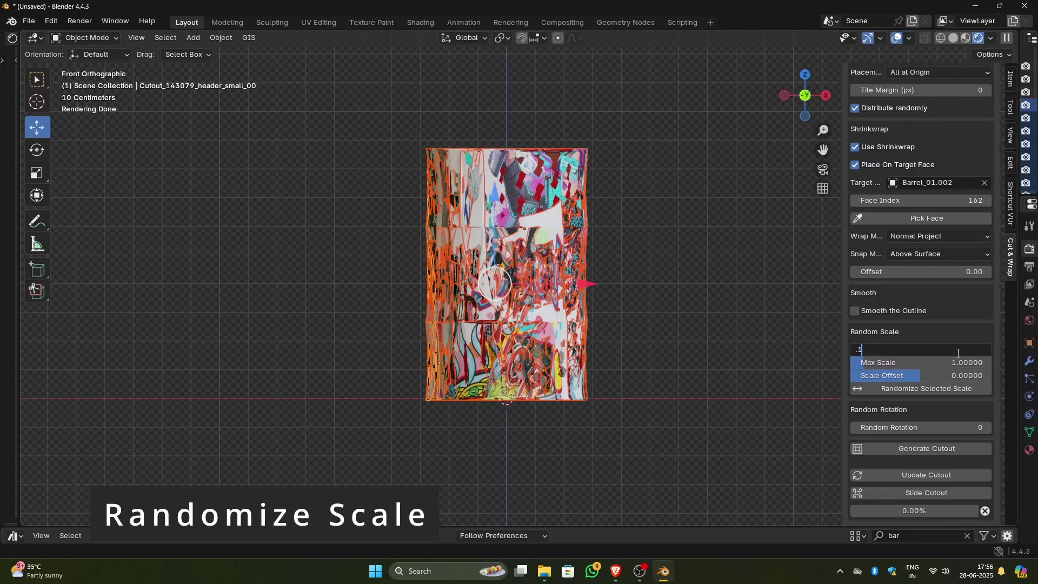
key("Return")
left_click(933, 358)
type(".6")
key("Return")
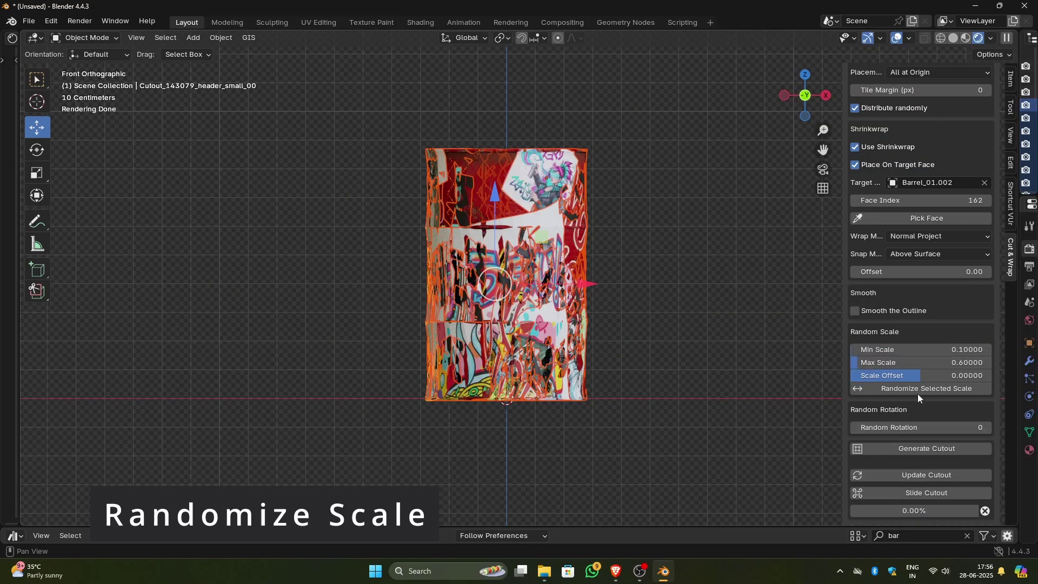
left_click(919, 391)
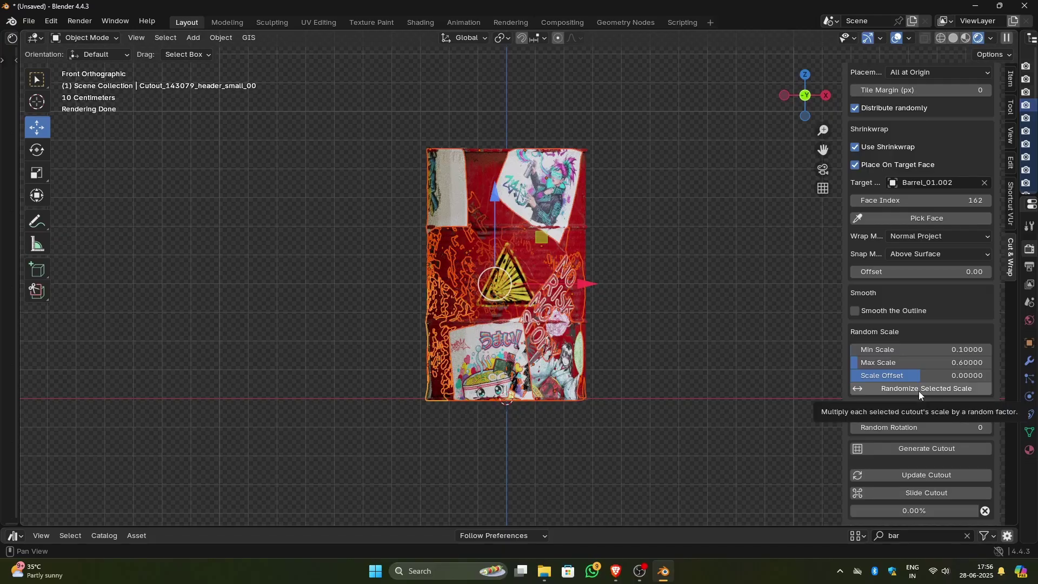
middle_click_drag(591, 254, 407, 266)
middle_click_drag(383, 266, 396, 264)
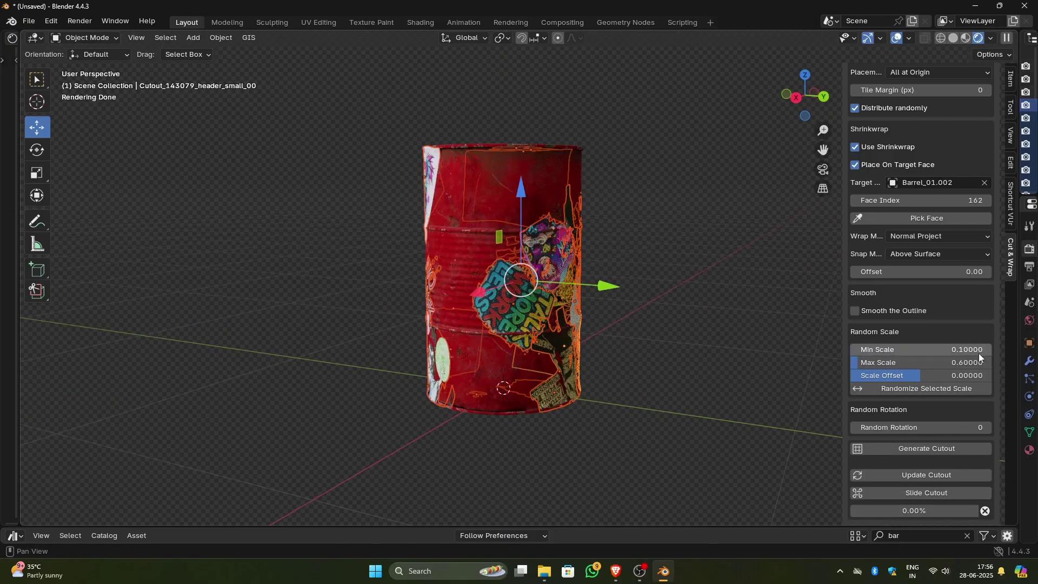
Step: Lower the maximum random scale to 0.3 and randomize the selected cutouts' scale again
left_click(960, 363)
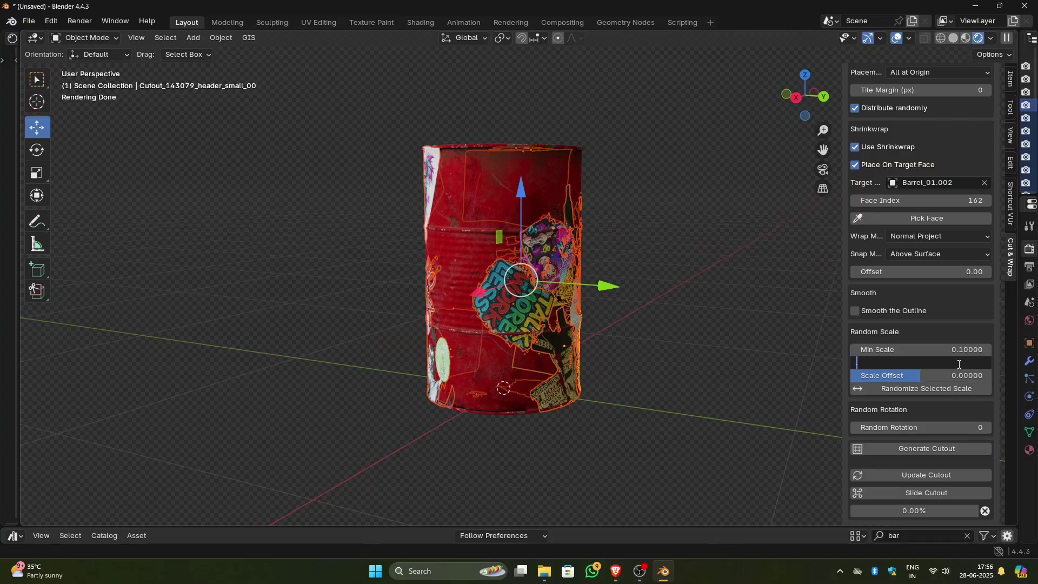
left_click(939, 387)
left_click(940, 387)
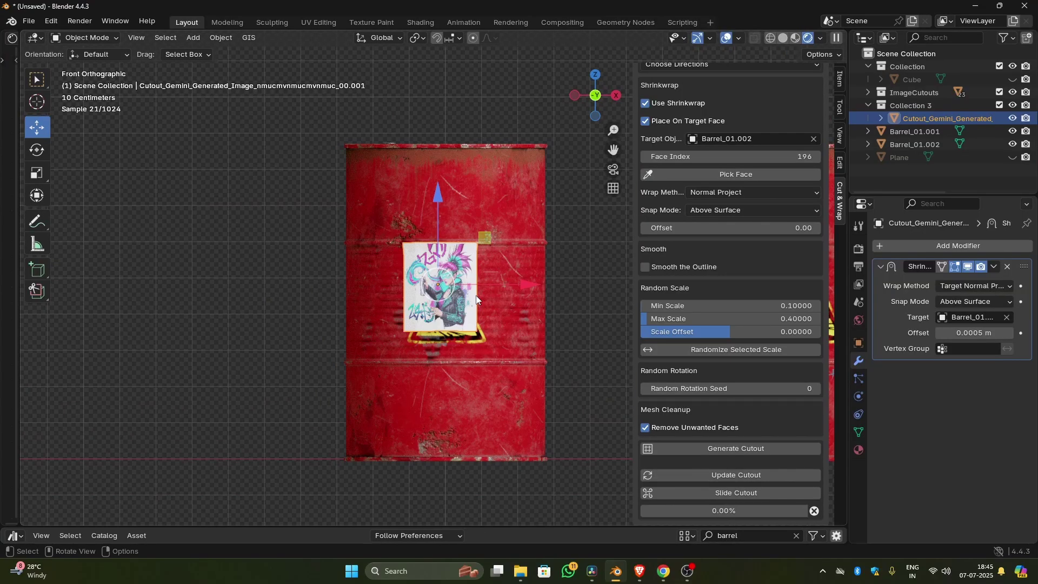
Step: Try the Nearest Vertex and Project wrap methods on the single cutout's Shrinkwrap modifier, keep Project, and open its snap modes
left_click(974, 286)
left_click(968, 329)
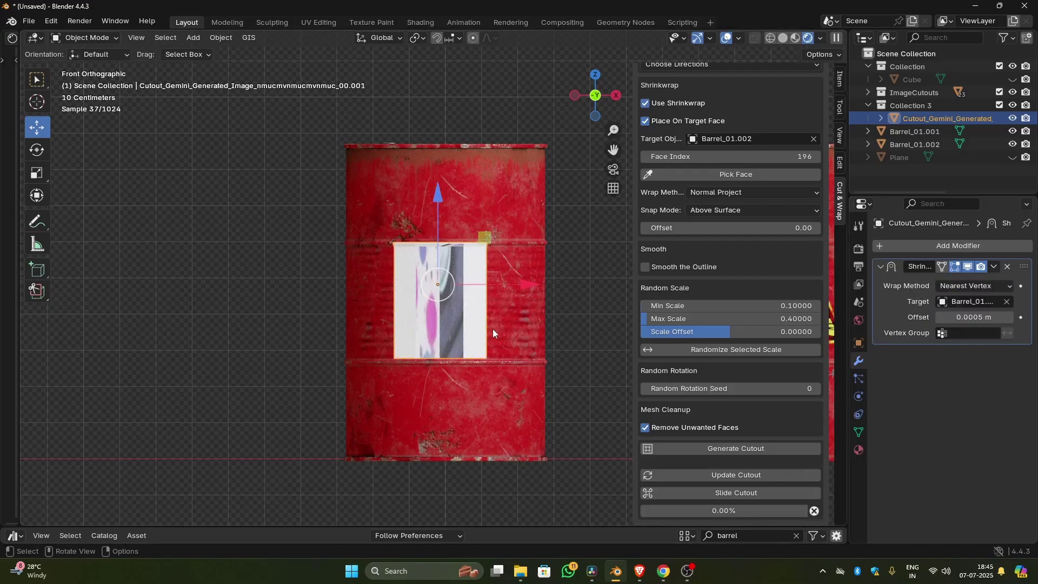
left_click(974, 286)
left_click(960, 311)
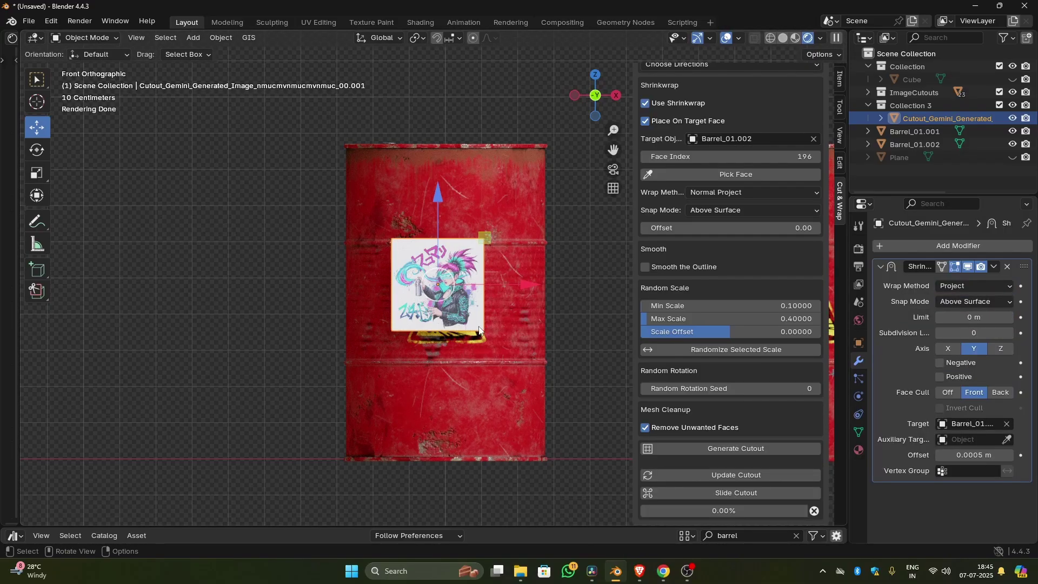
middle_click_drag(480, 330, 599, 303)
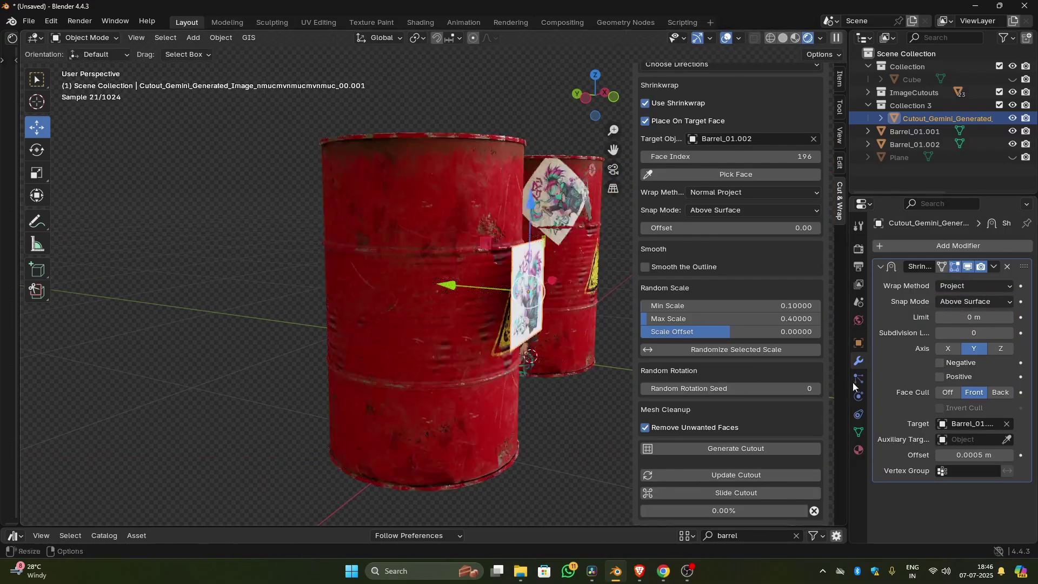
left_click(966, 307)
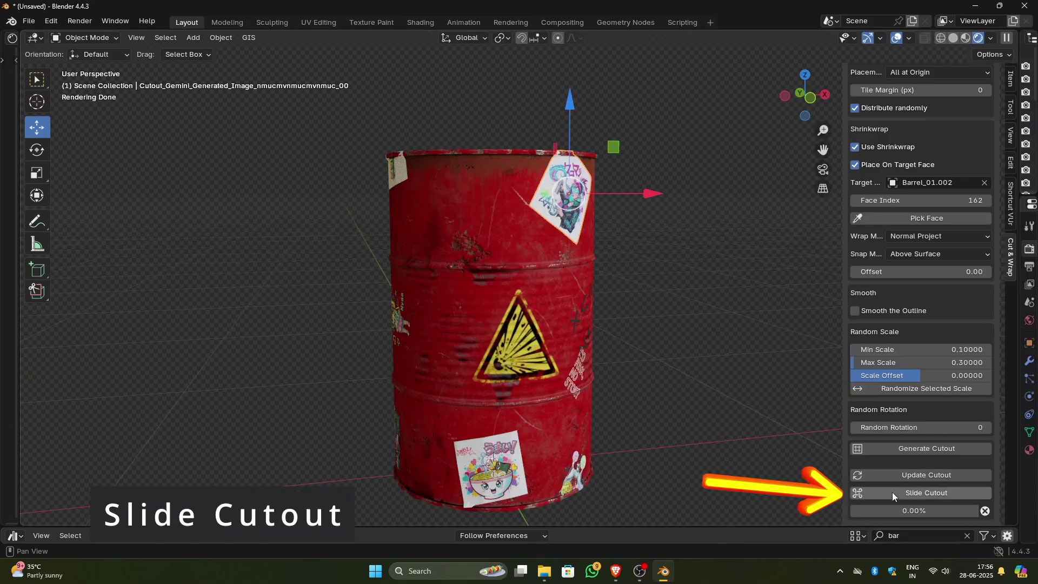
Step: Use Slide Cutout to move the Gemini_Generated_Image cutout across the barrel's surface and around its sides
left_click(892, 492)
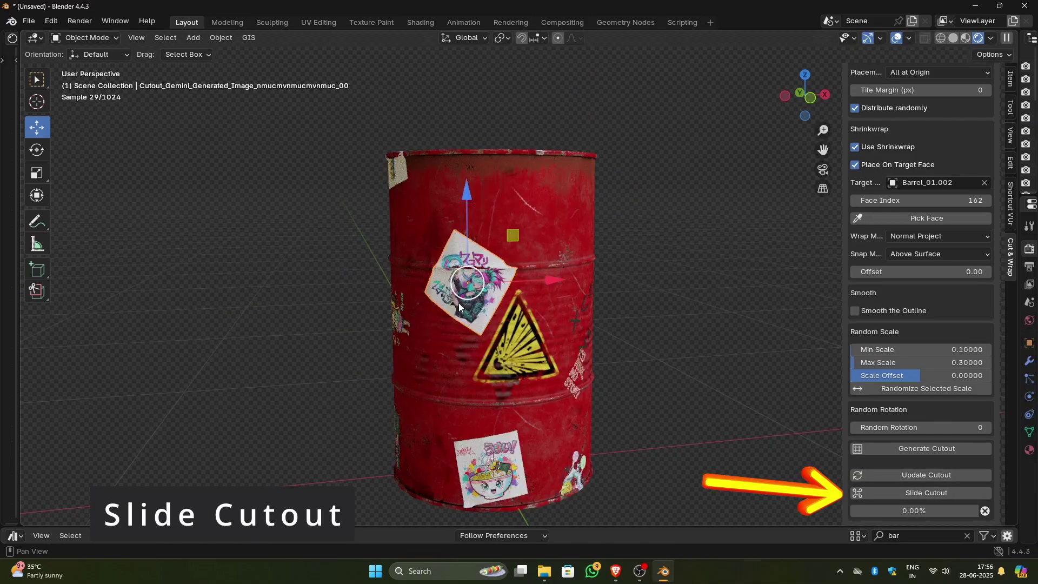
middle_click_drag(461, 266, 572, 269)
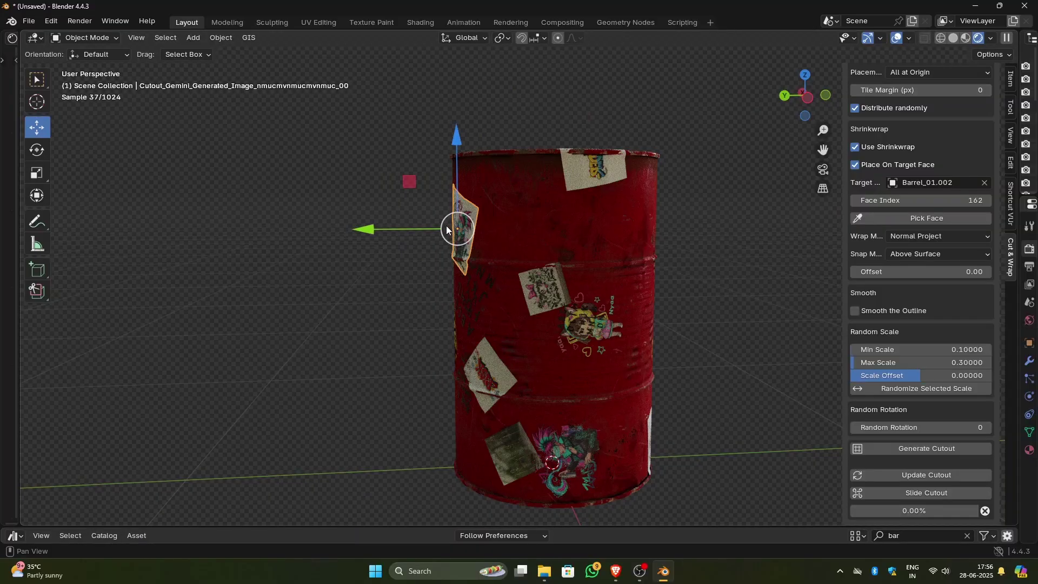
middle_click_drag(485, 234, 624, 173)
middle_click_drag(490, 349, 454, 358)
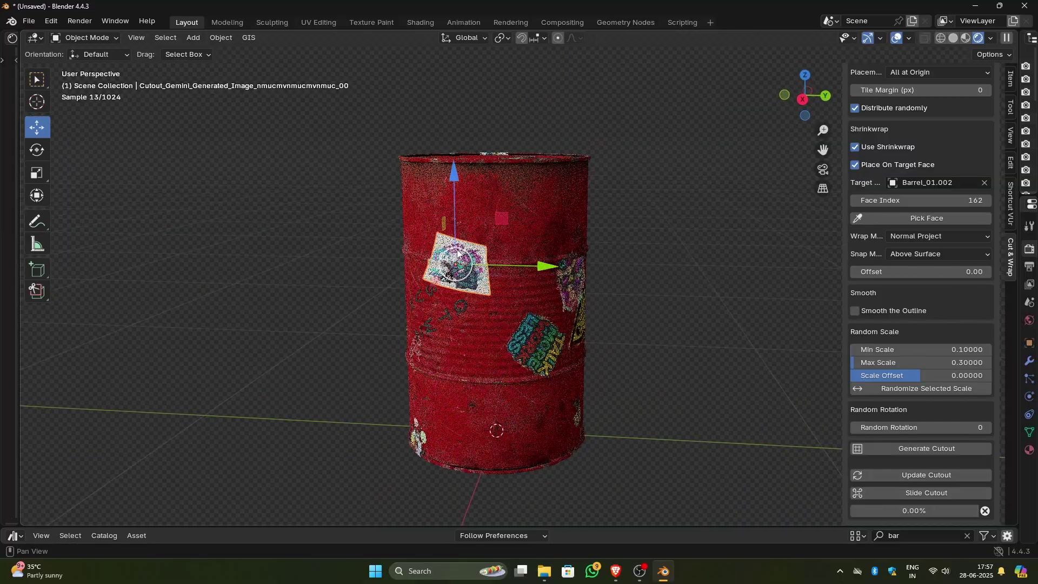
middle_click_drag(427, 241, 424, 289)
middle_click_drag(506, 190, 483, 273)
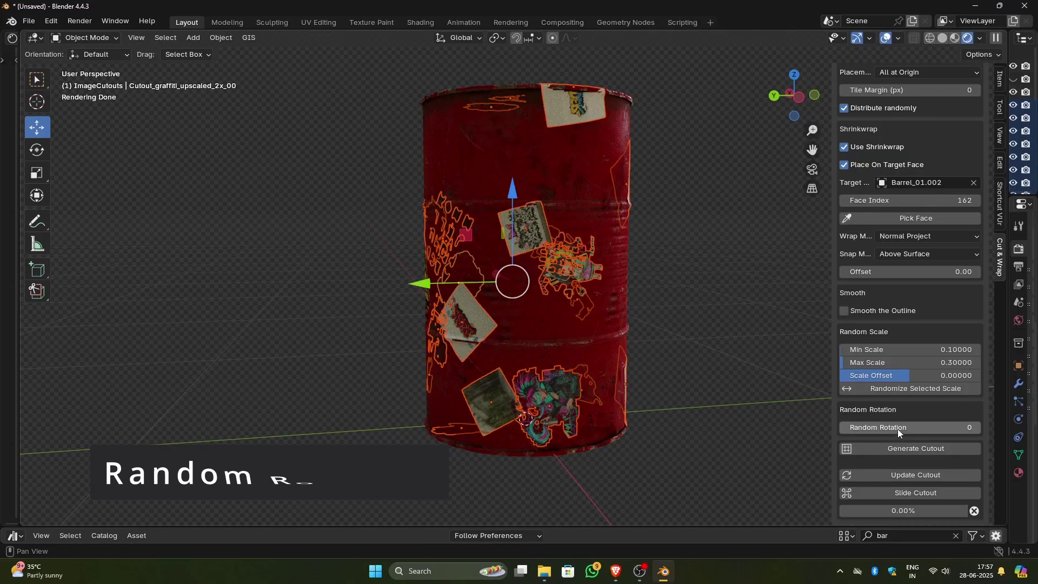
Step: Set the random rotation seed to 2471 and randomize the selected cutouts' scale once more
left_click_drag(897, 430, 973, 430)
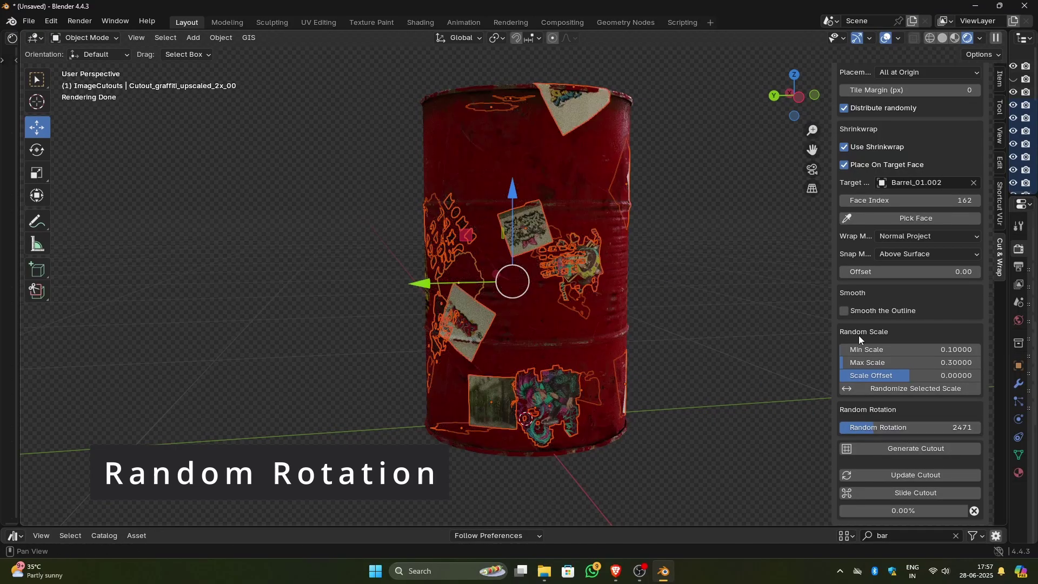
left_click(902, 389)
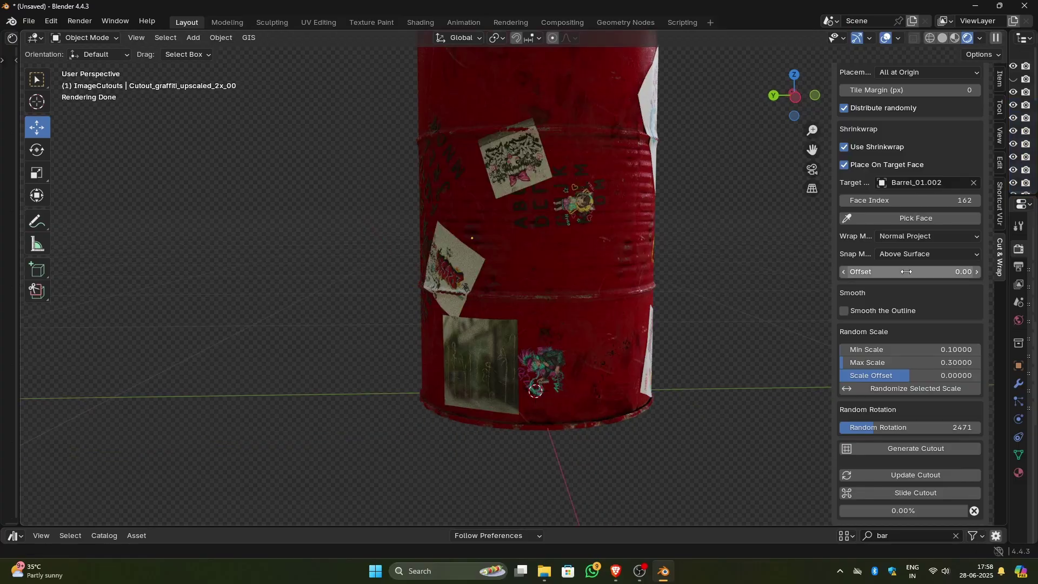
Step: Set the offset of the Risk graffiti cutout's live Shrinkwrap modifier to 0.004 m and open its mesh for editing
mouse_move(910, 271)
left_mouse_down()
mouse_move(936, 272)
mouse_move(920, 271)
left_mouse_up()
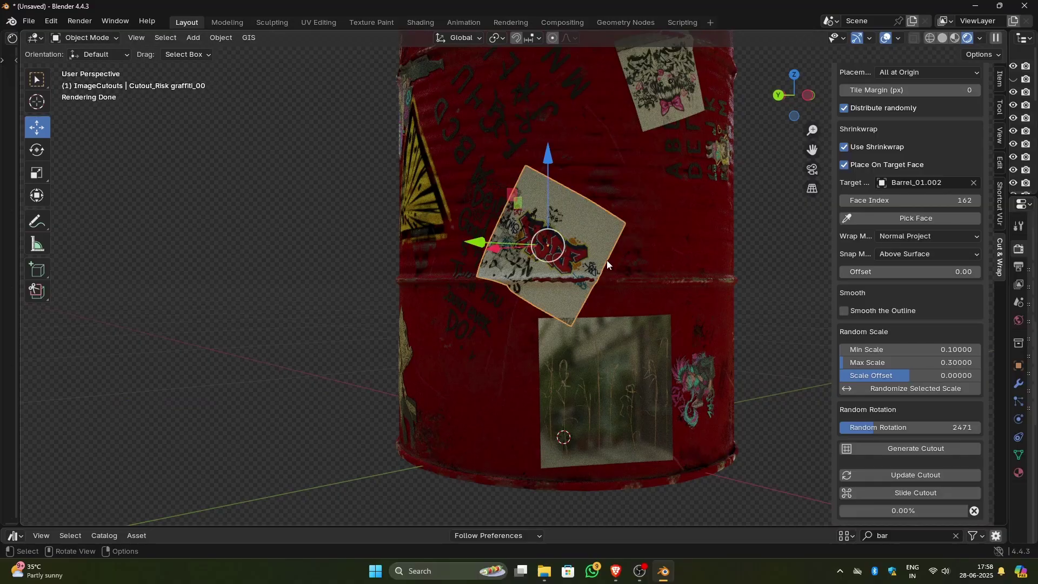
middle_click_drag(607, 261, 524, 261)
left_click_drag(1007, 374, 887, 373)
left_click(895, 383)
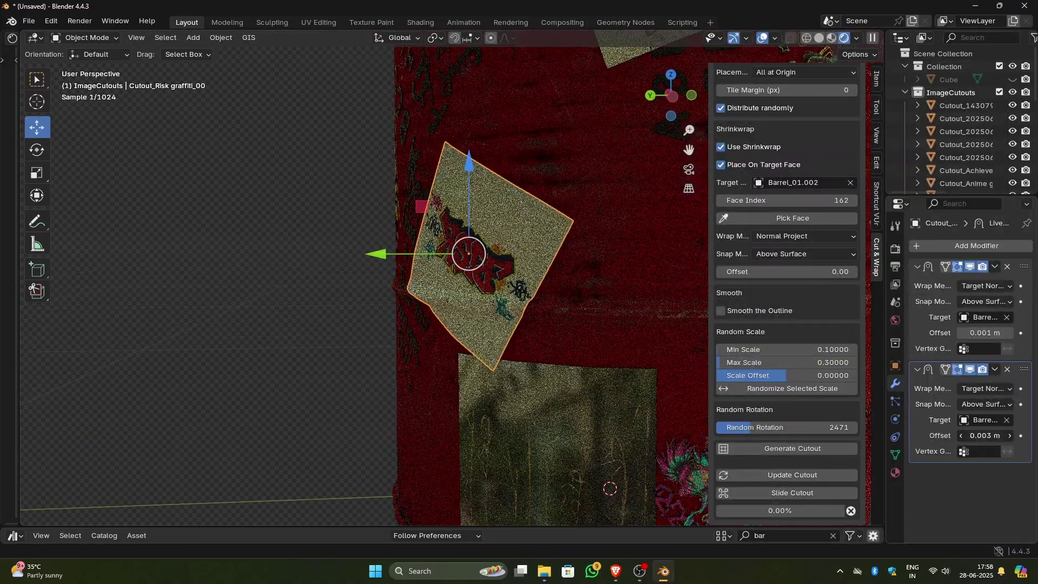
left_click_drag(985, 436, 992, 436)
left_click(1010, 435)
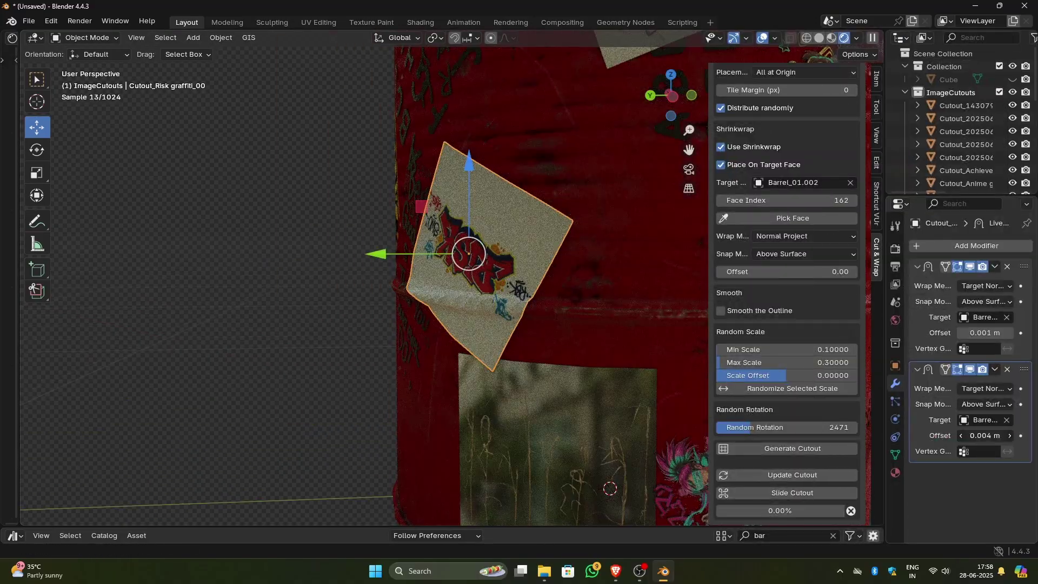
key("Tab")
right_click(540, 259)
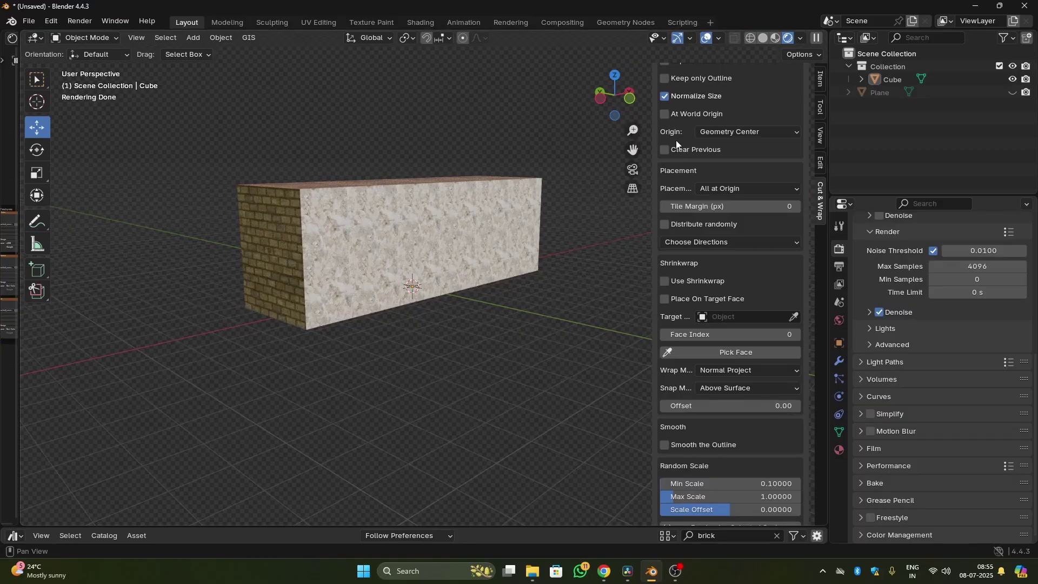
Step: Exclude the Positive Z and Negative Z directions from the cutout distribution
left_click(701, 244)
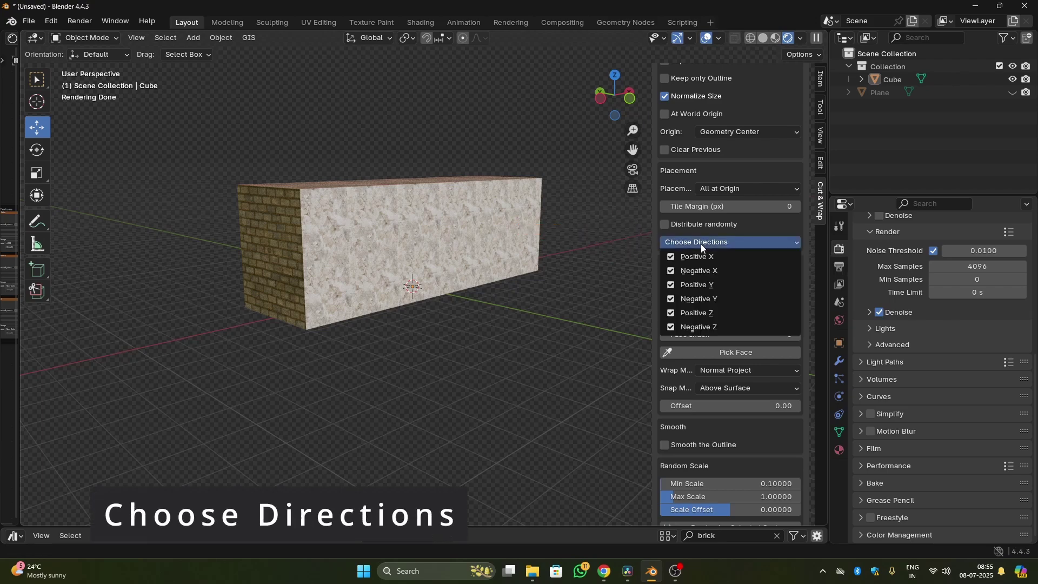
left_click(674, 314)
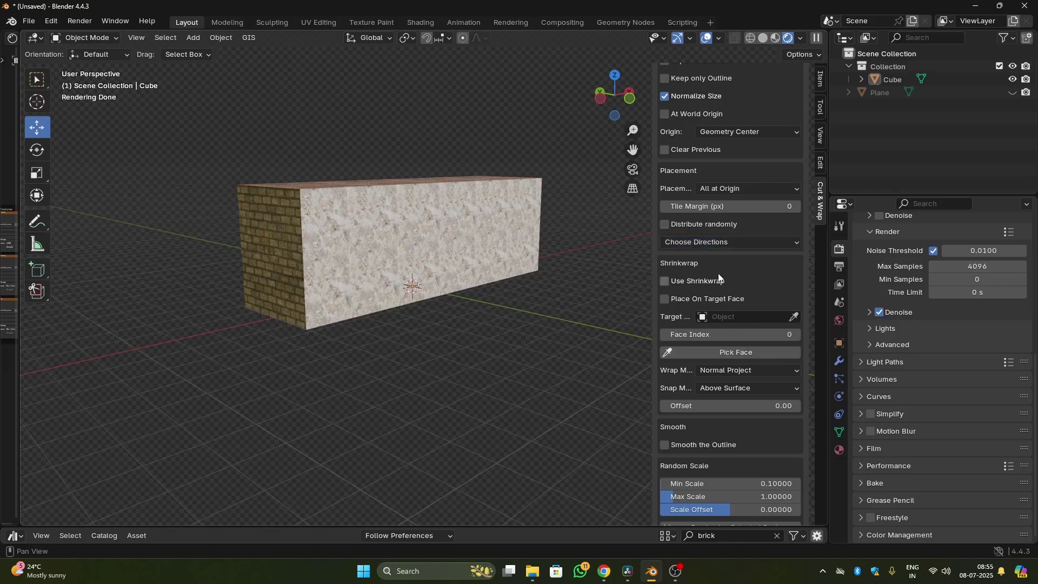
left_click(716, 243)
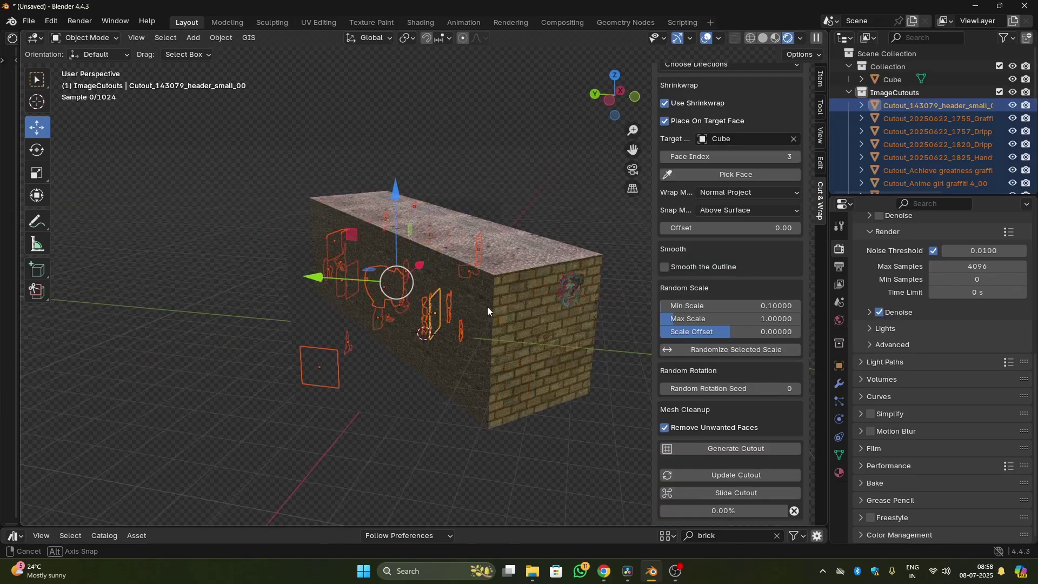
Step: Set the shrinkwrap offset to 0.02 for the cutouts on the cube and deselect them
middle_click_drag(487, 307, 680, 281)
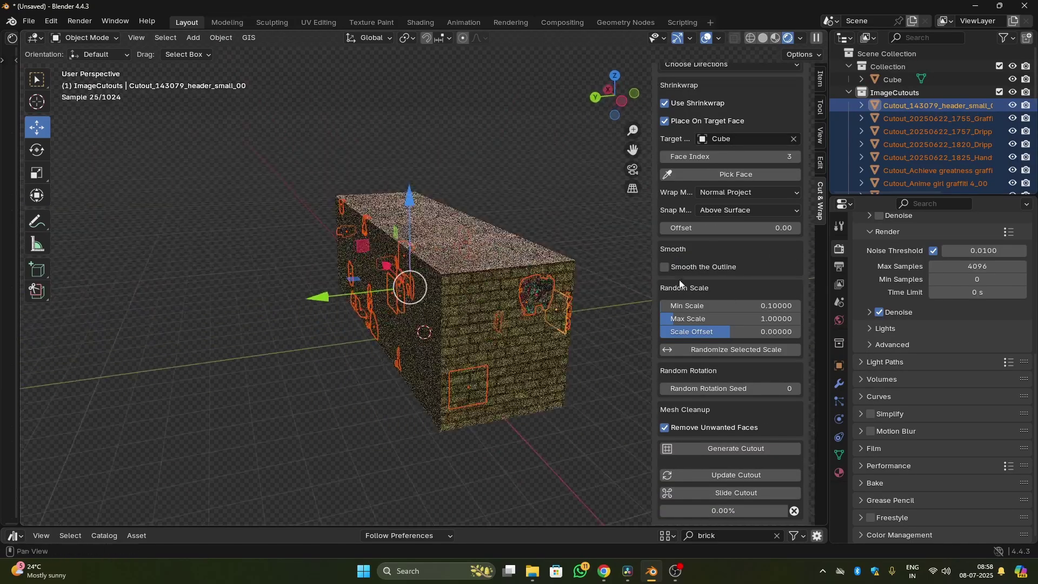
left_click_drag(704, 228, 715, 229)
left_click(566, 187)
middle_click_drag(543, 257, 639, 184)
Step: Turn off the Negative Y, Positive X and Negative X distribution directions, leaving only Positive Y enabled
scroll(725, 177, "up", 5)
left_click(725, 174)
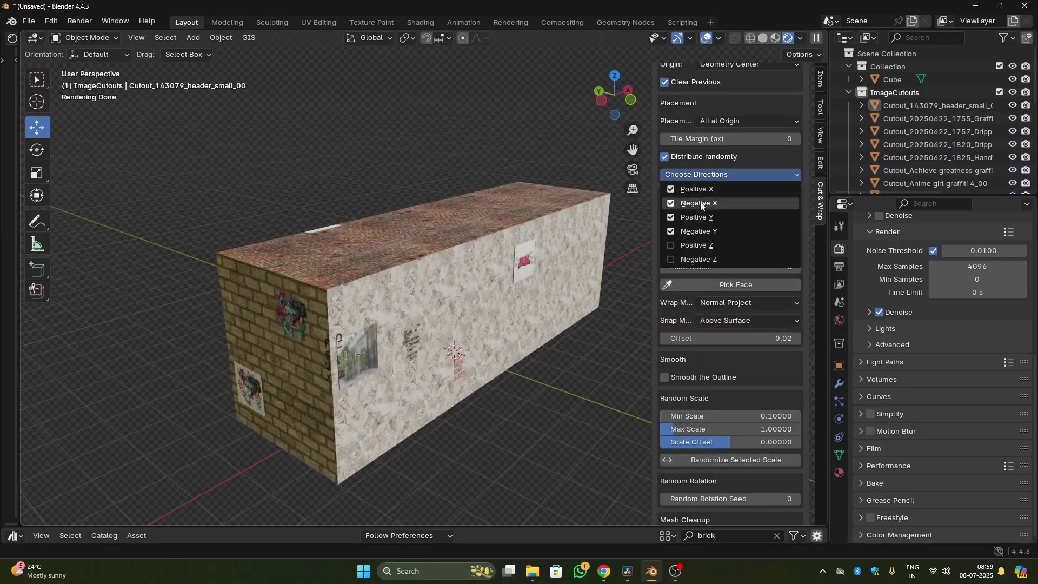
left_click(670, 233)
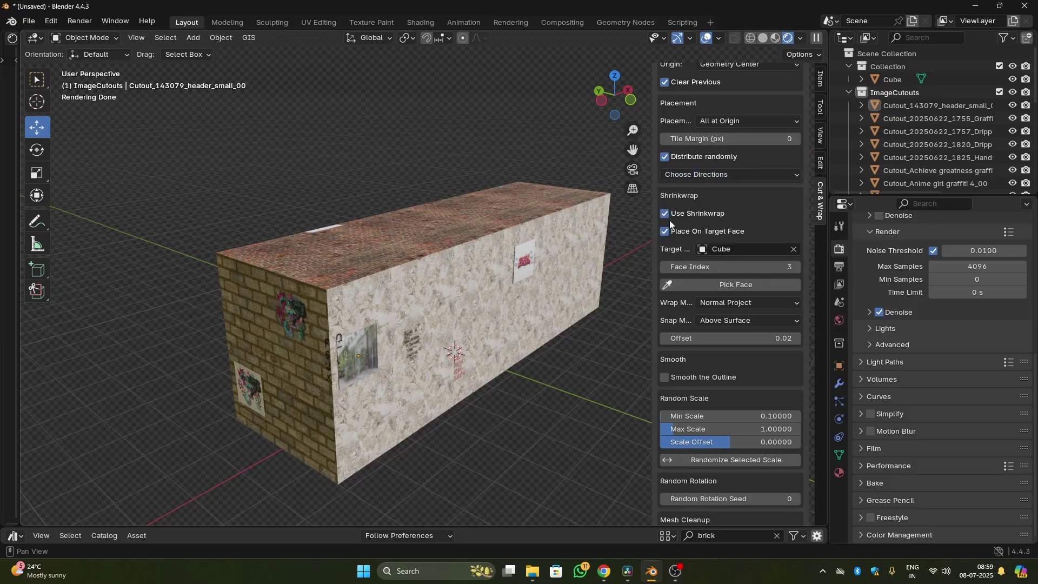
left_click(692, 176)
left_click(672, 189)
left_click(682, 177)
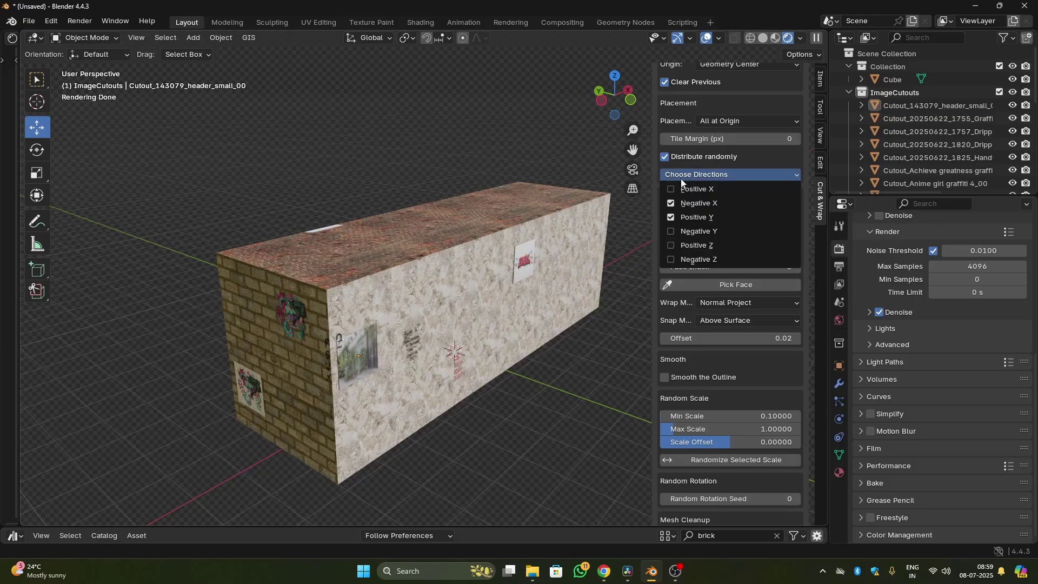
left_click(671, 203)
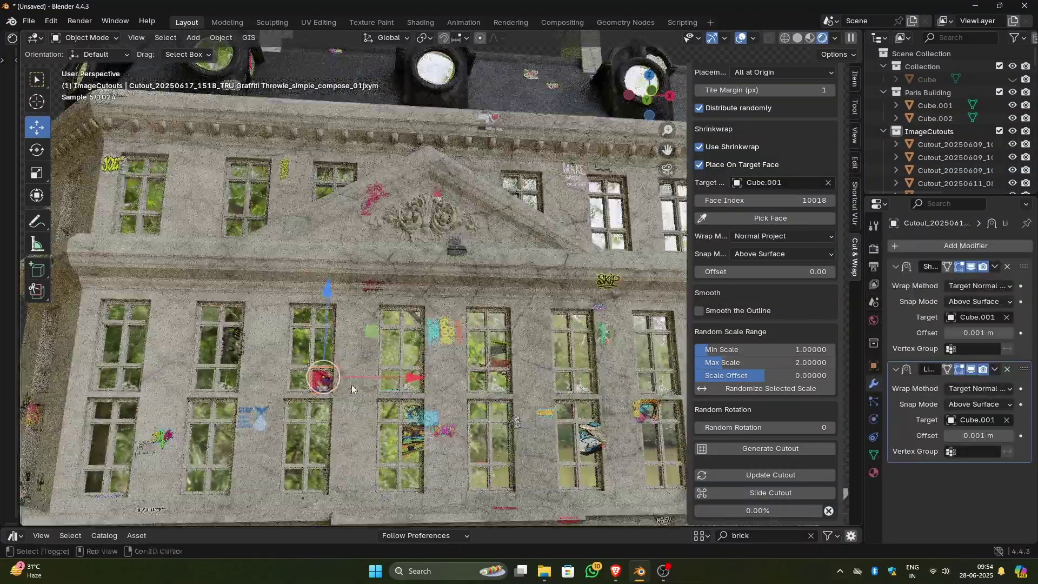
Step: Slide the TRU graffiti cutout up the Paris building's facade and onto its dark roof
middle_click_drag(353, 388, 416, 252, "shift")
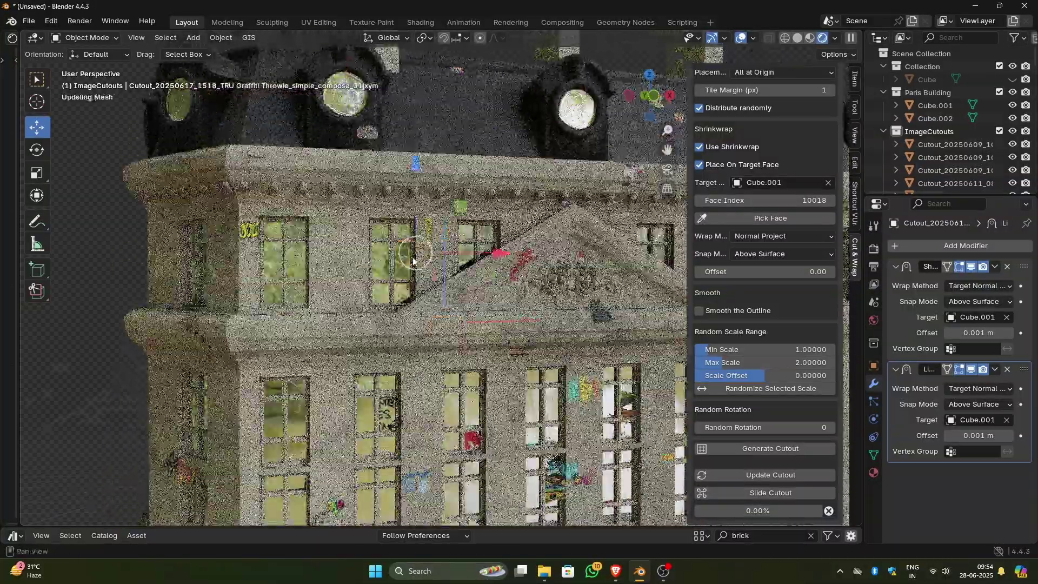
middle_click_drag(466, 163, 450, 277)
scroll(442, 287, "up", 5)
scroll(446, 292, "up", 3)
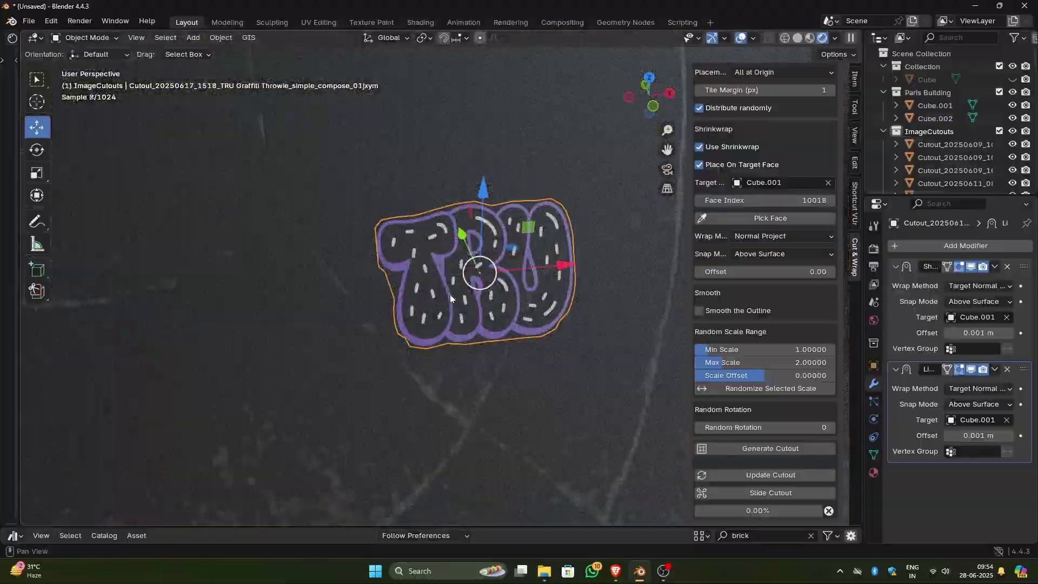
Step: Slide the TRU graffiti cutout over a round roof window's housing and onto the adjacent pale stone surface
scroll(451, 301, "down", 5)
middle_click_drag(453, 271, 408, 265, "shift")
middle_click_drag(410, 212, 407, 271, "shift")
left_click_drag(299, 190, 220, 290)
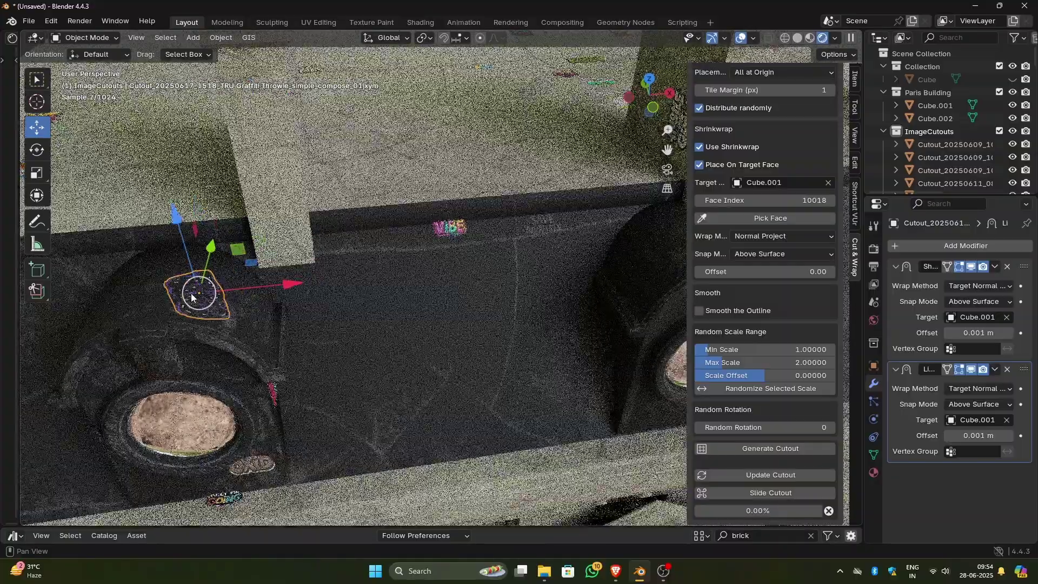
middle_click_drag(190, 293, 366, 292)
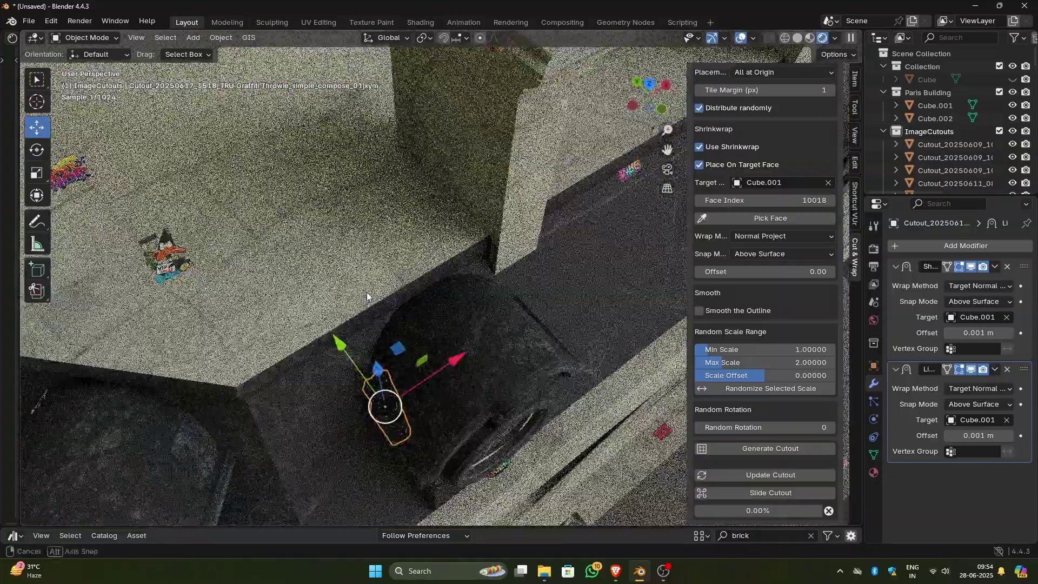
left_click_drag(367, 297, 263, 249)
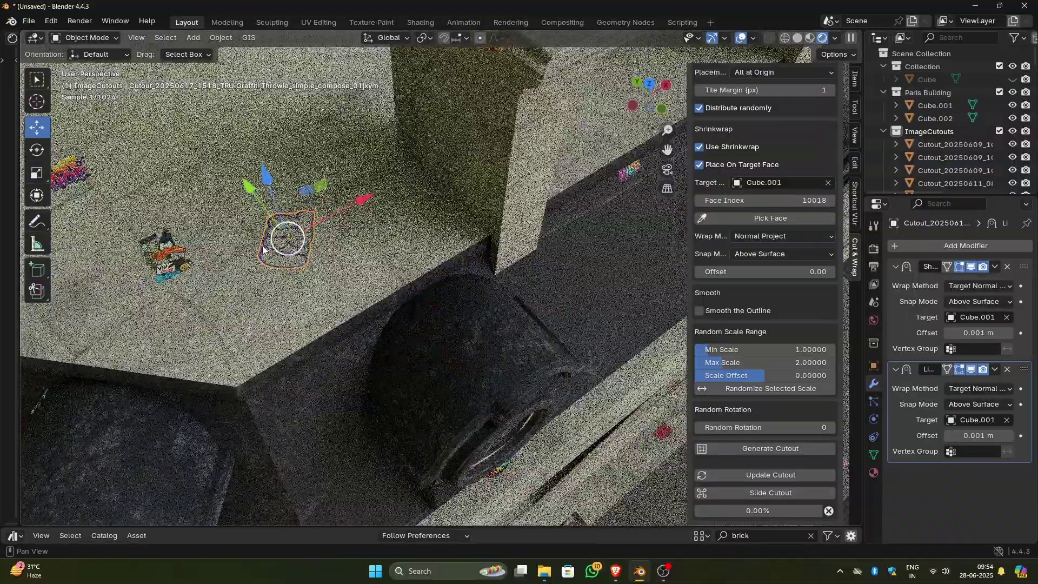
middle_click_drag(264, 250, 25, 288)
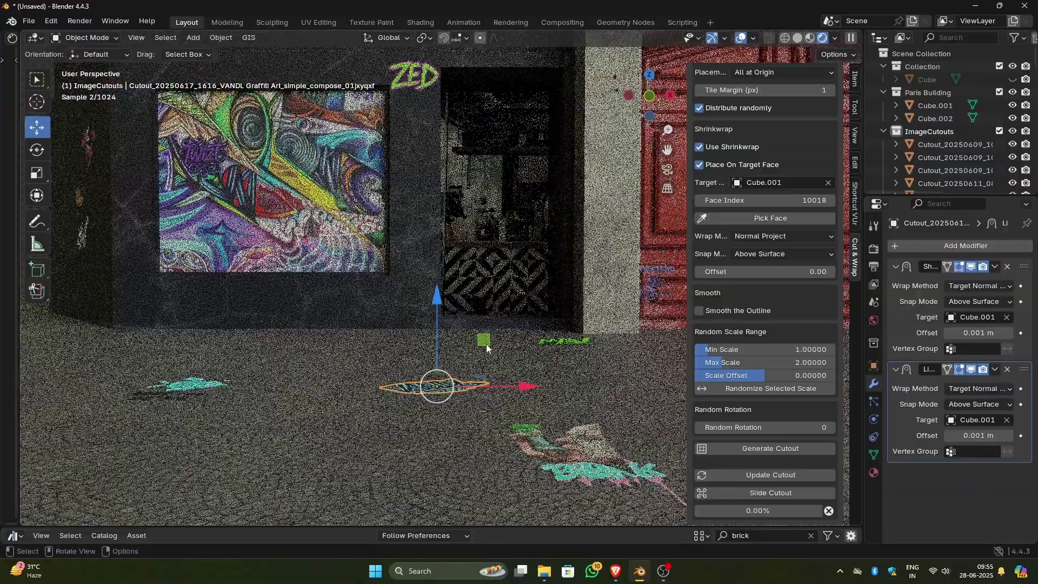
Step: Slide the VANDL graffiti cutout from the cobbled pavement onto the colourful mural on the building's dark wall
left_click(773, 493)
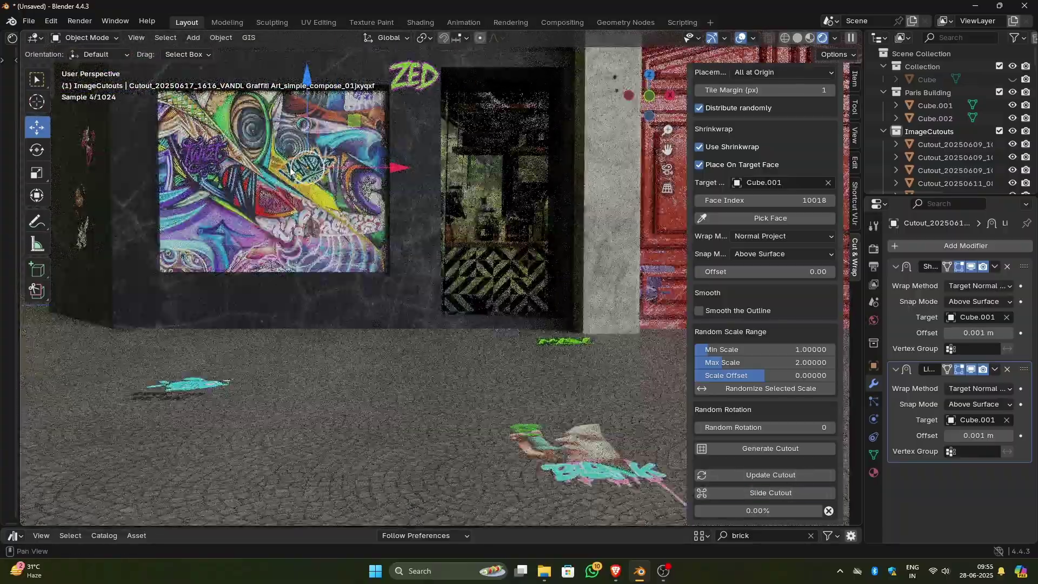
middle_click_drag(348, 161, 442, 258, "shift")
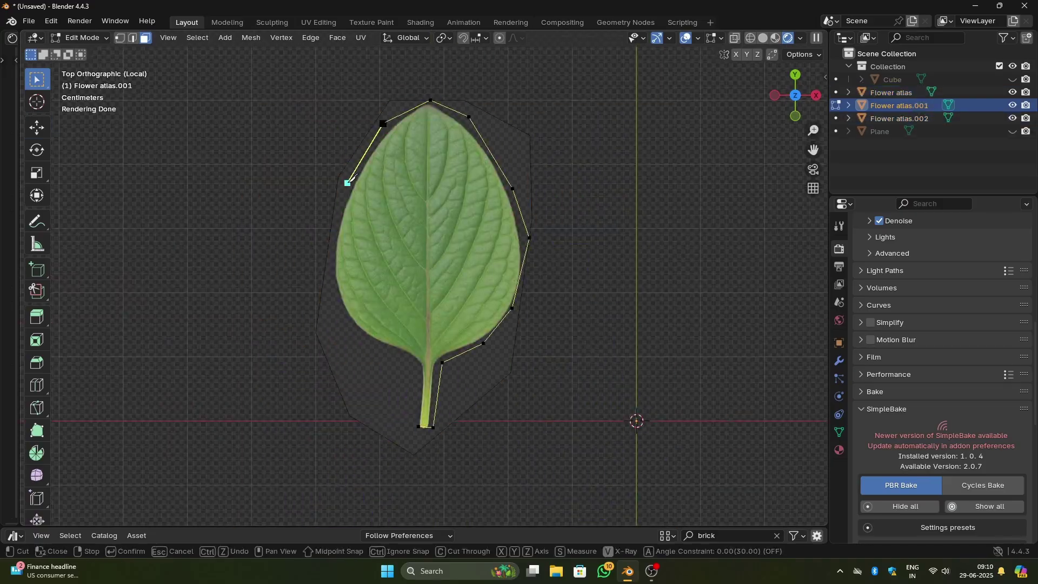
Step: Cut the flower atlas plane with the Knife tool along the outlines of its leaves, petals and flowers, separating the cut pieces into individual objects
left_click(474, 296)
key("a")
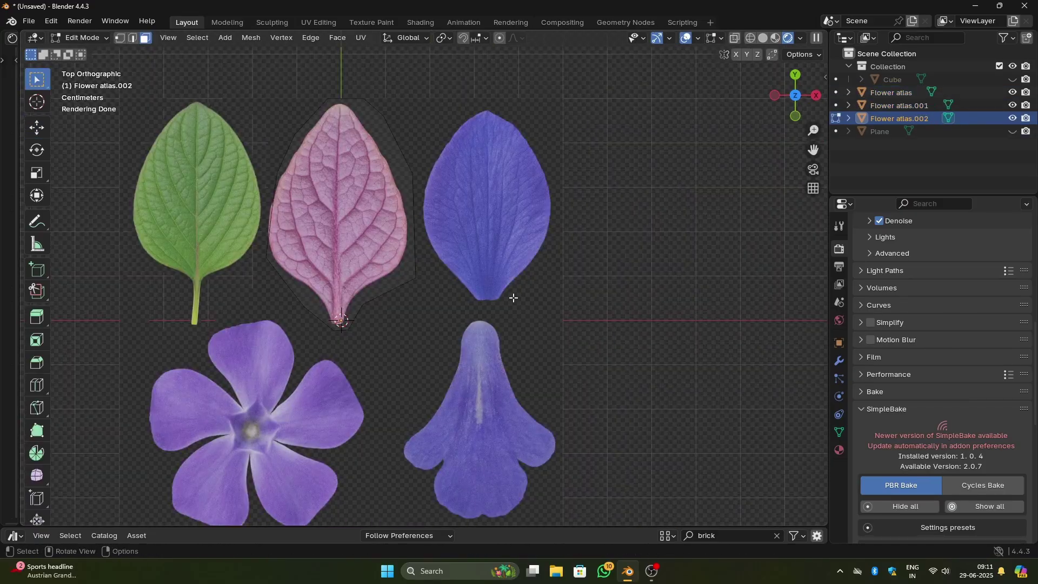
scroll(531, 306, "up", 3)
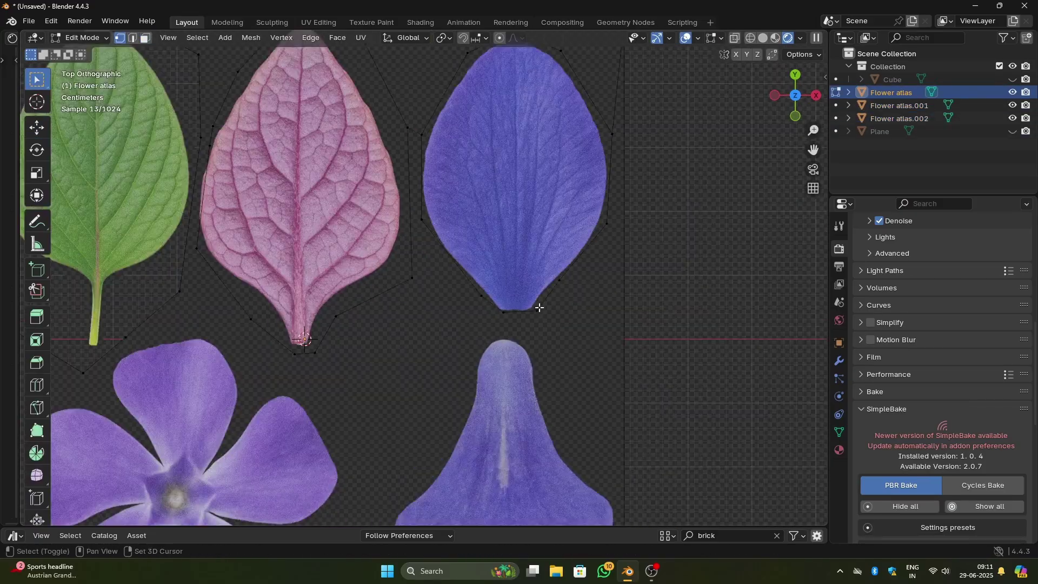
key("c")
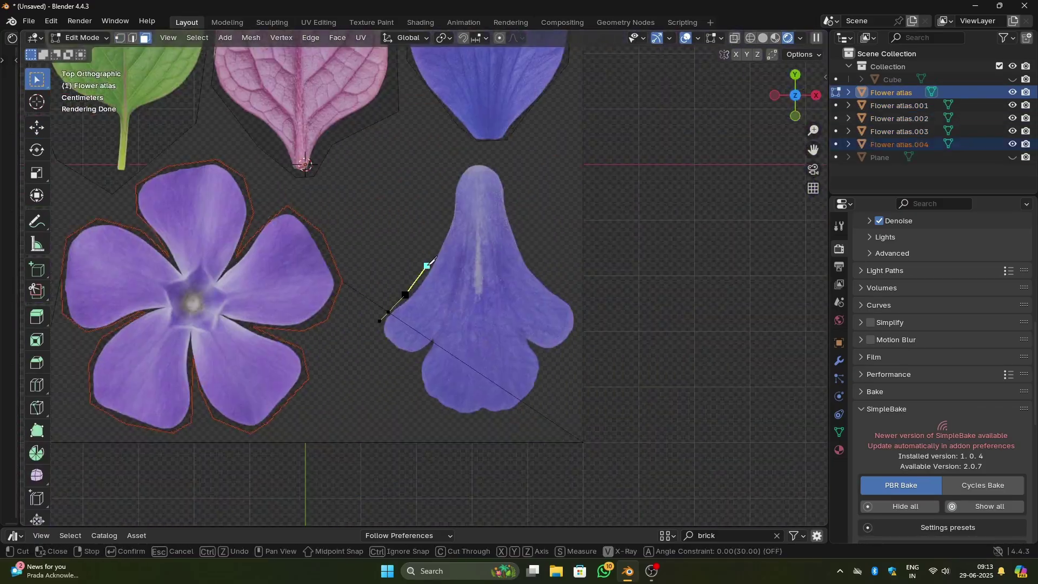
key("ctrl+x")
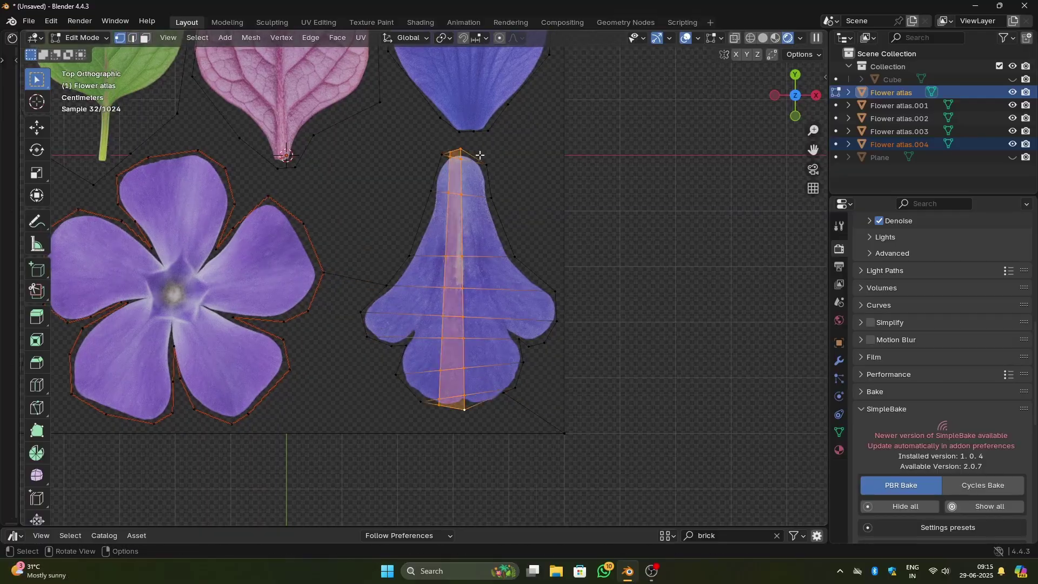